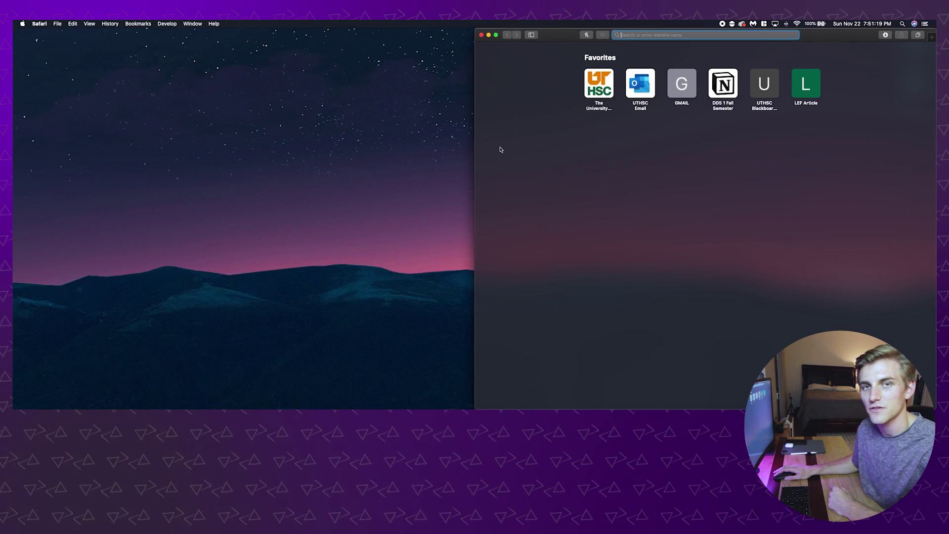
# - Open the UTHSC email inbox with today's agenda, then the full Outlook calendar in a new tab
pyautogui.click(636, 96)
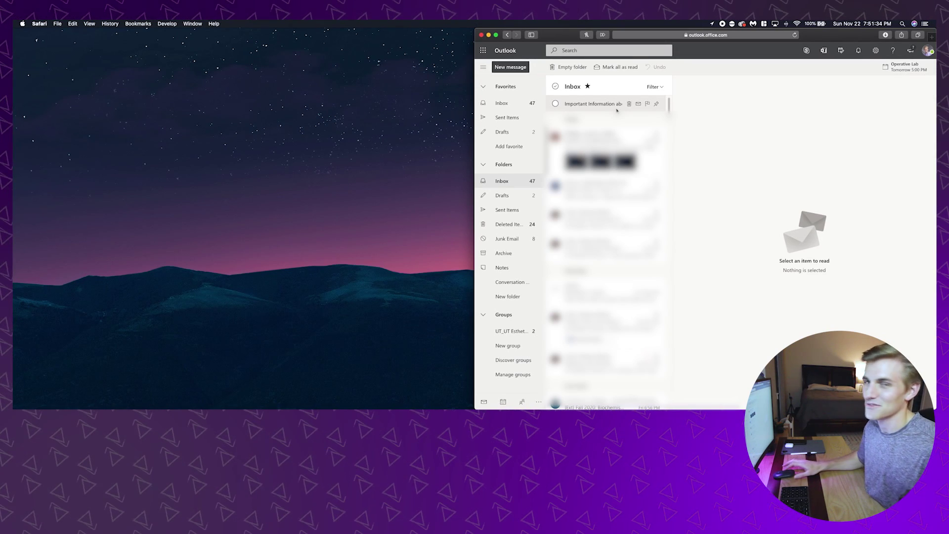
pyautogui.click(841, 51)
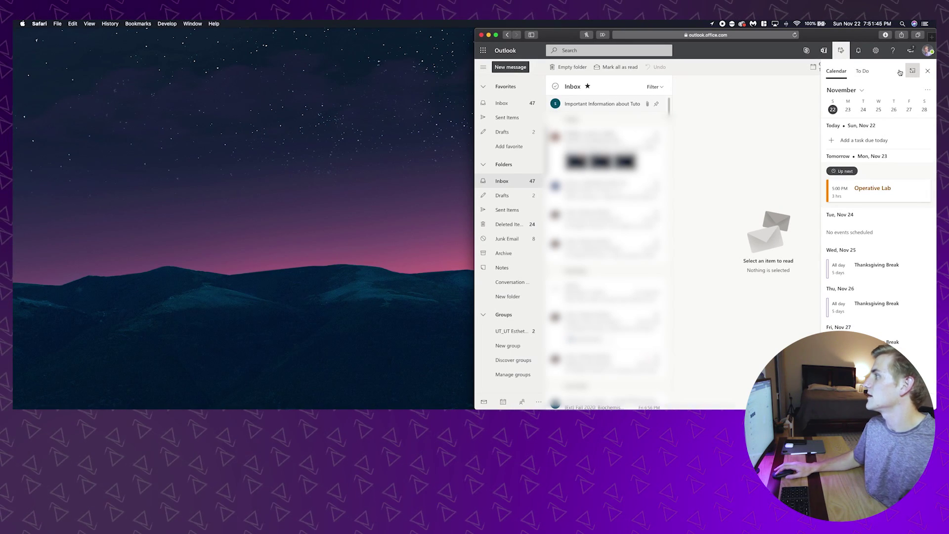
pyautogui.click(913, 72)
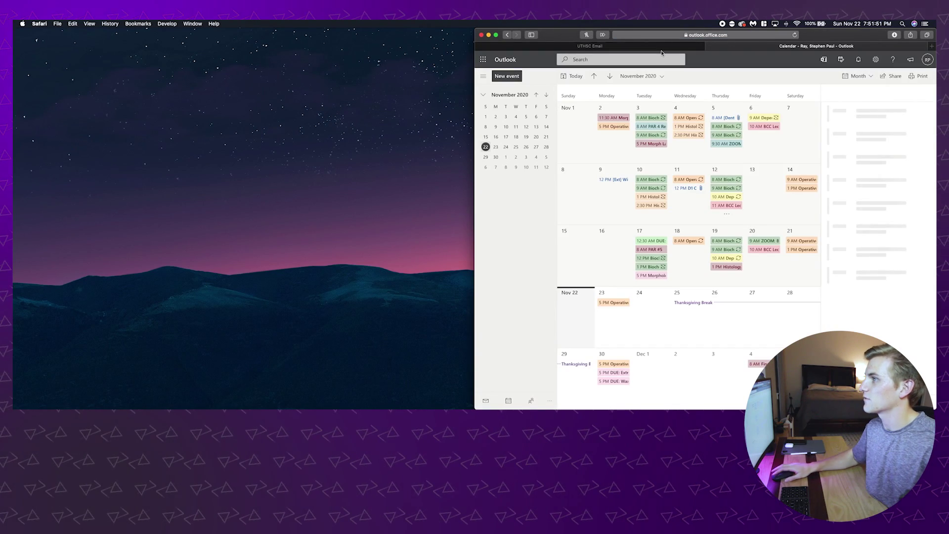
# - Maximize the calendar, view the Histology PRACTICAL #4 event, check the exam question table, then open DDS 1 Fall Semester
pyautogui.moveTo(547, 36); pyautogui.dragTo(346, 20)
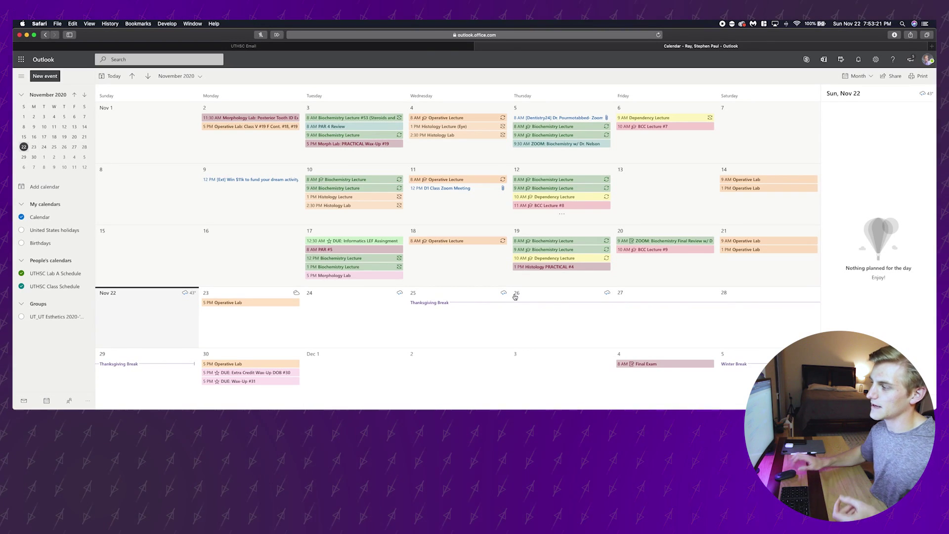
pyautogui.click(555, 269)
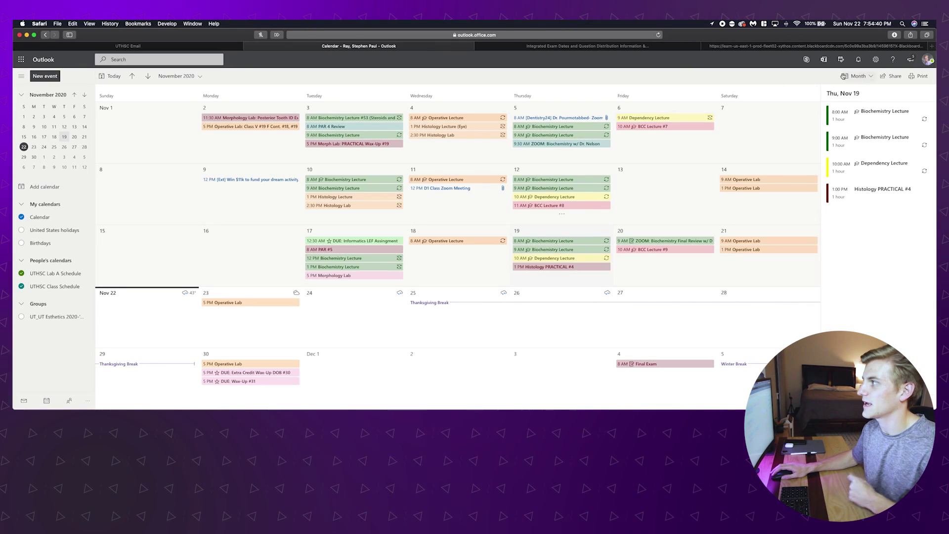
pyautogui.click(759, 46)
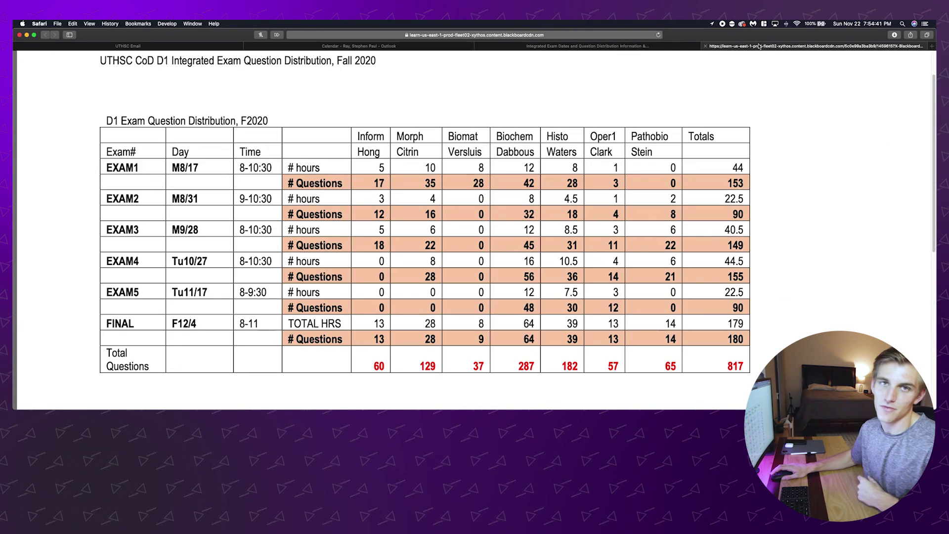
pyautogui.click(931, 46)
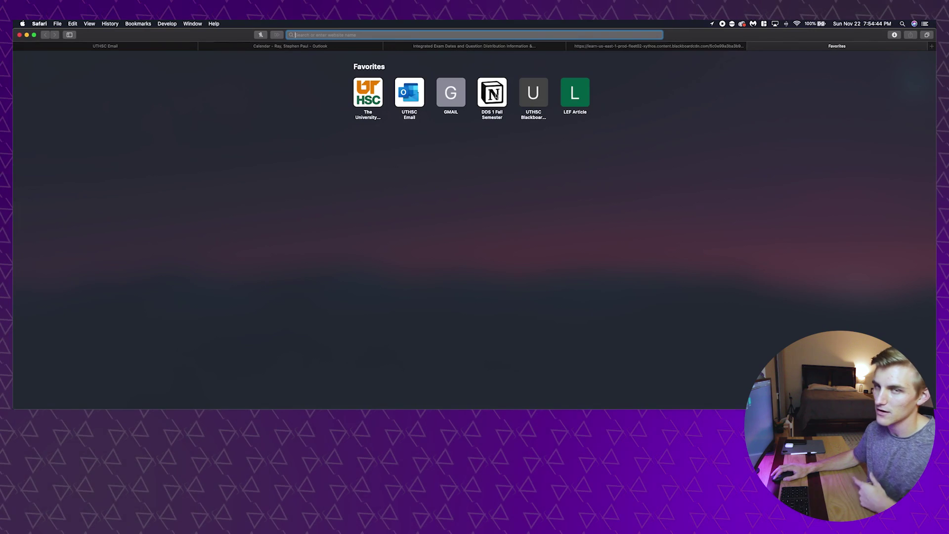
pyautogui.click(495, 95)
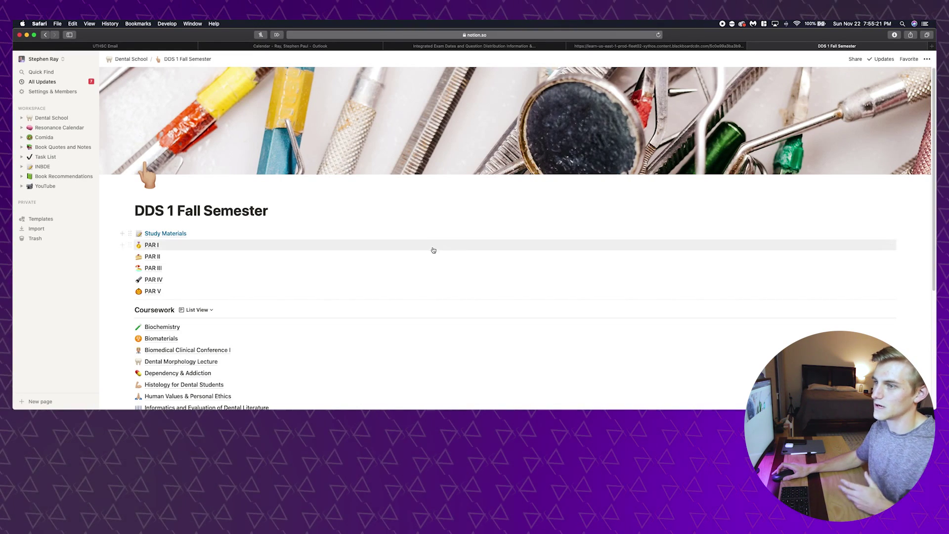
# - Scroll through the DDS 1 Fall Semester page and open the PAR IV page
pyautogui.scroll(-1, 437, 212)
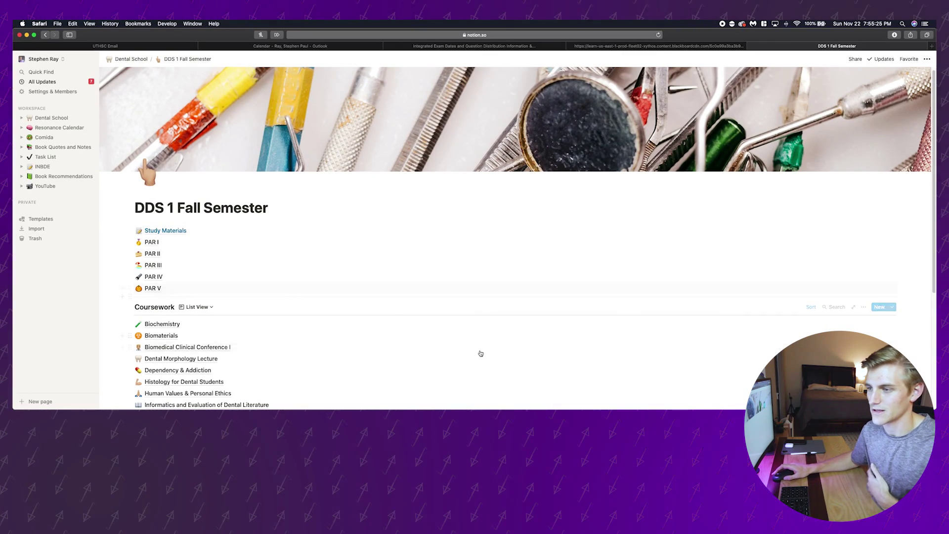
pyautogui.scroll(-5, 409, 319)
pyautogui.scroll(5, 409, 320)
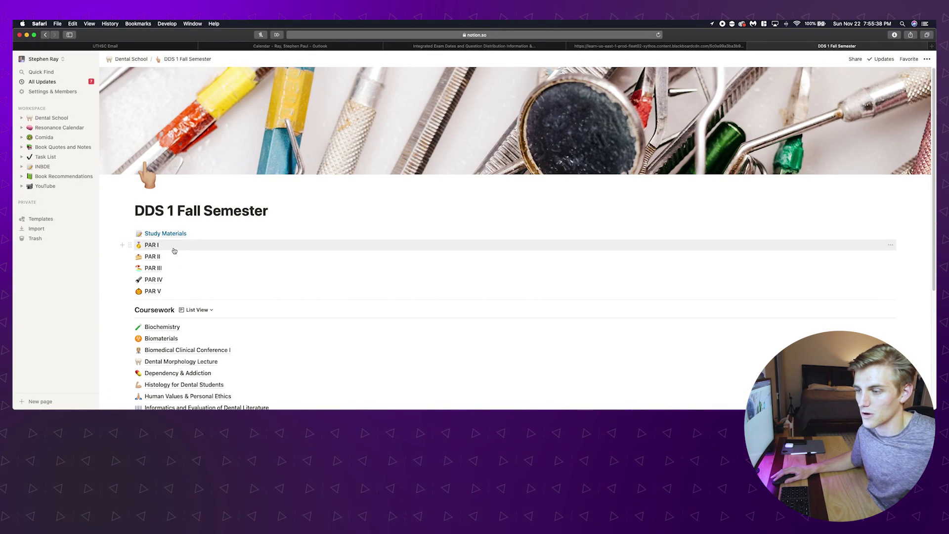
pyautogui.click(158, 280)
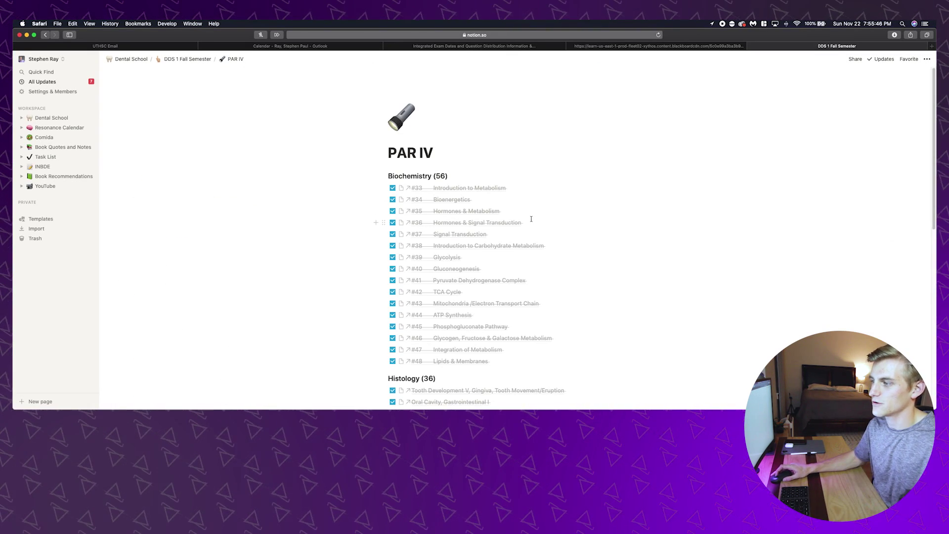
pyautogui.scroll(-2, 519, 198)
pyautogui.scroll(2, 425, 148)
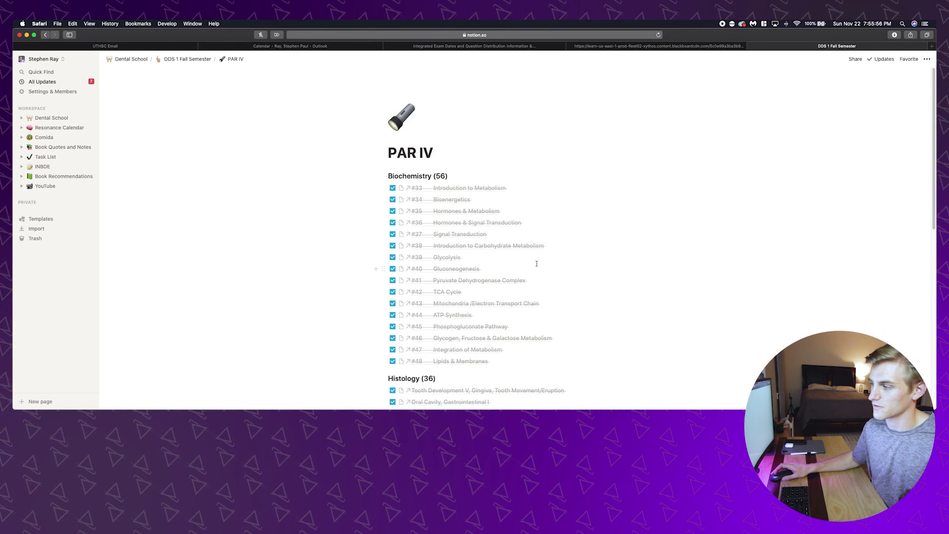
pyautogui.scroll(-3, 538, 247)
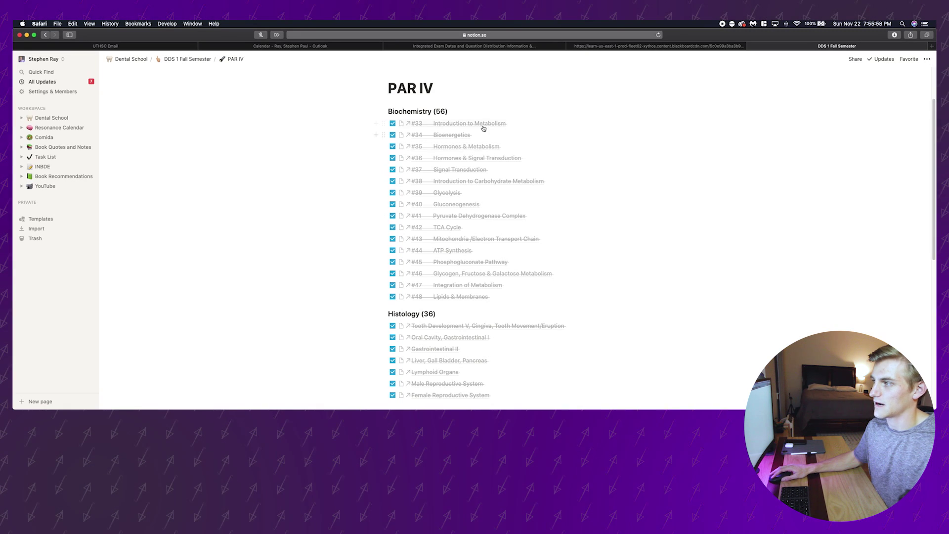
pyautogui.scroll(-8, 461, 289)
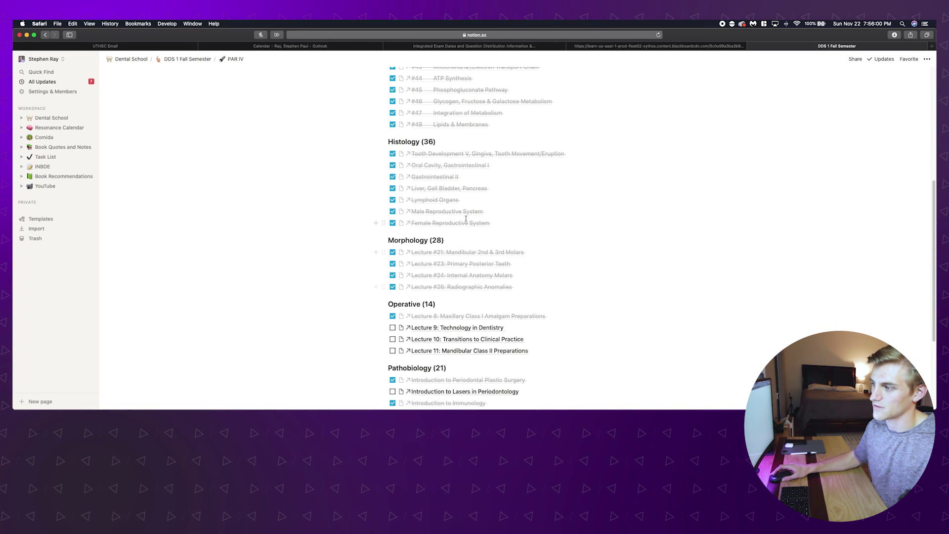
pyautogui.scroll(-5, 469, 306)
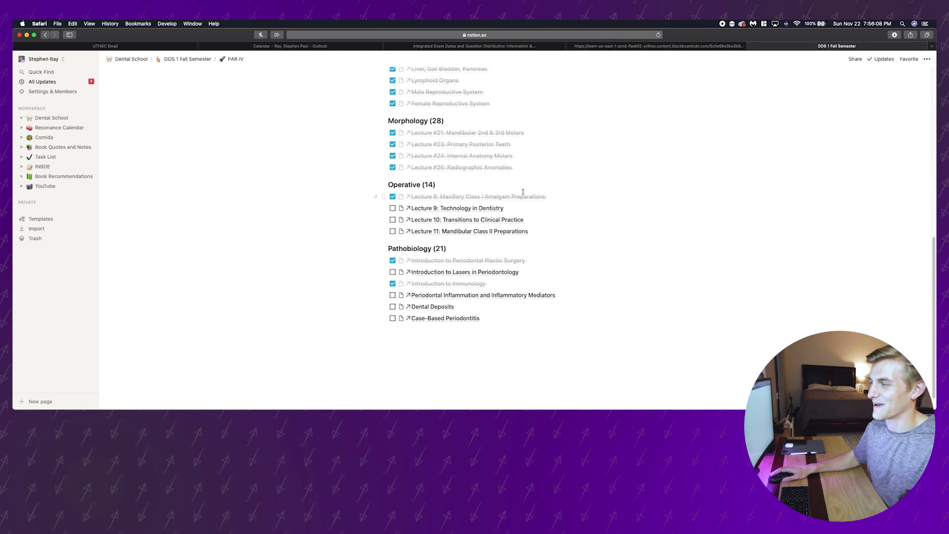
pyautogui.scroll(3, 521, 191)
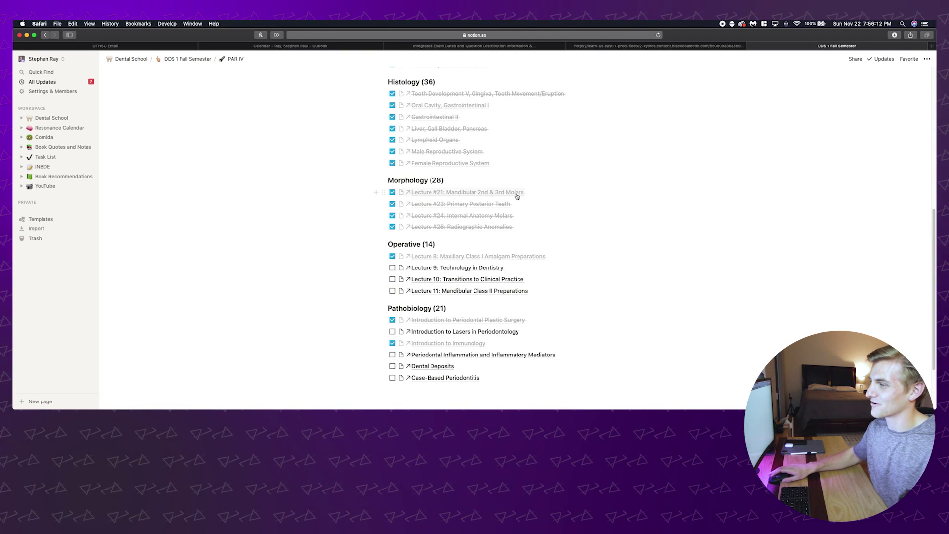
pyautogui.scroll(10, 504, 168)
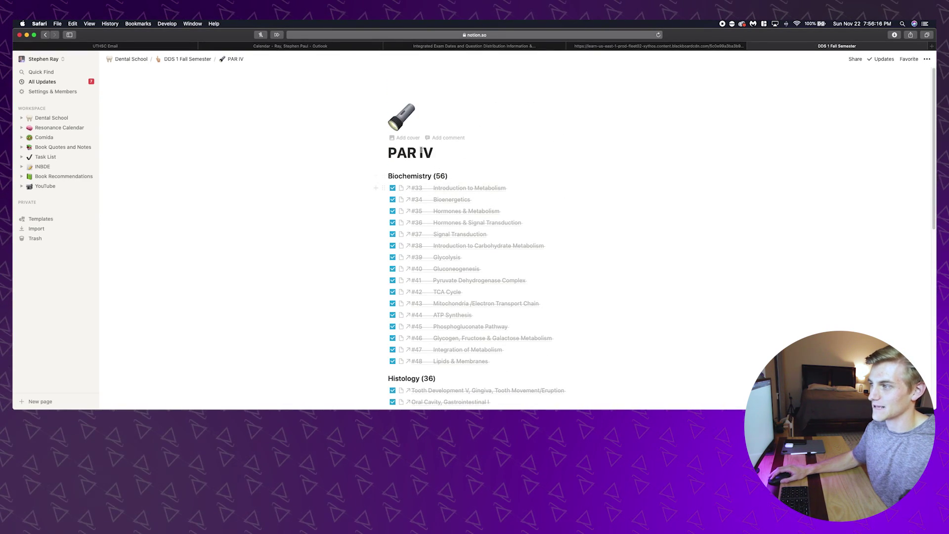
pyautogui.click(187, 59)
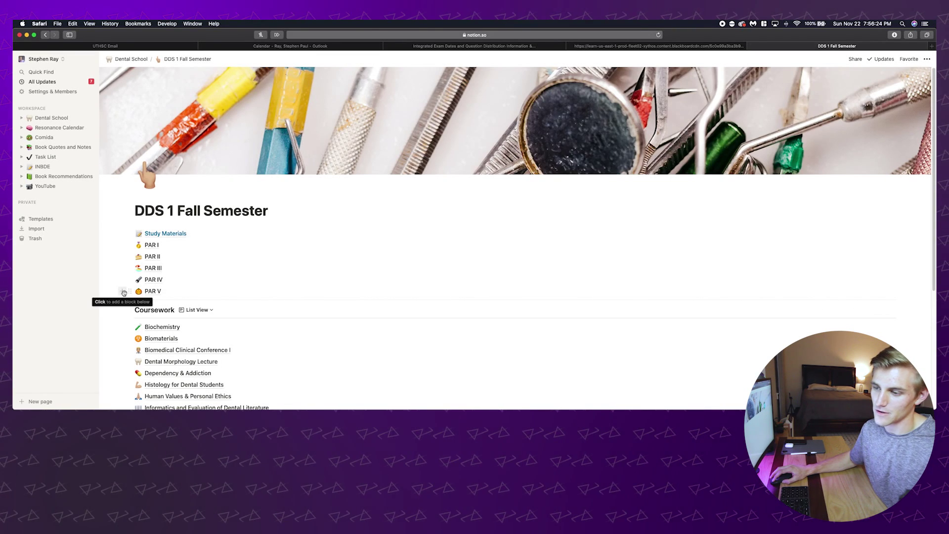
# - Create an empty 'FINAL EXAM' sub-page below PAR V
pyautogui.click(122, 292)
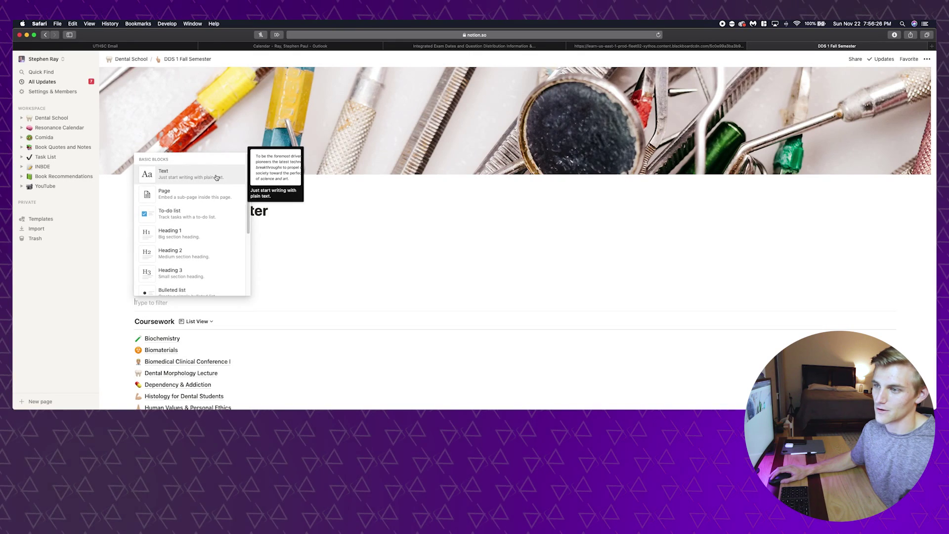
pyautogui.click(200, 197)
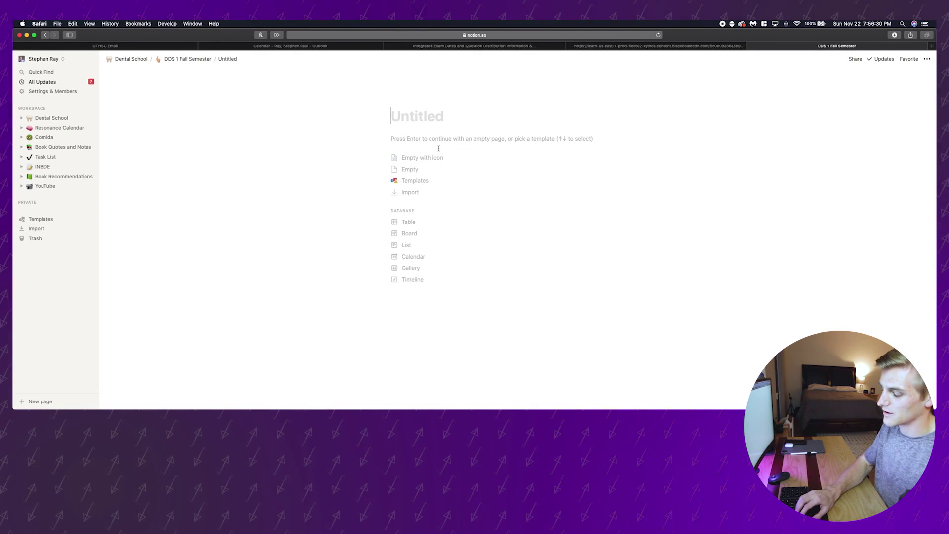
pyautogui.write('FINAL ')
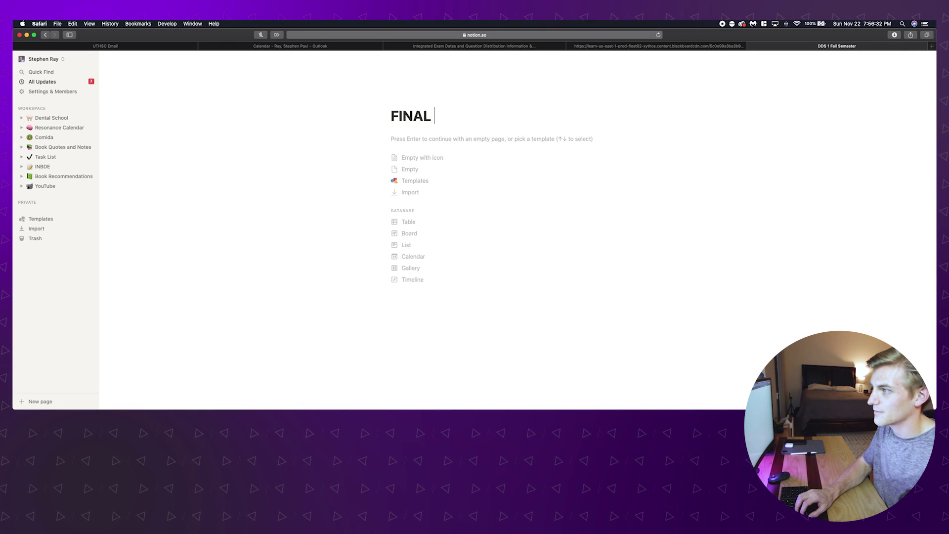
pyautogui.write('EXAM')
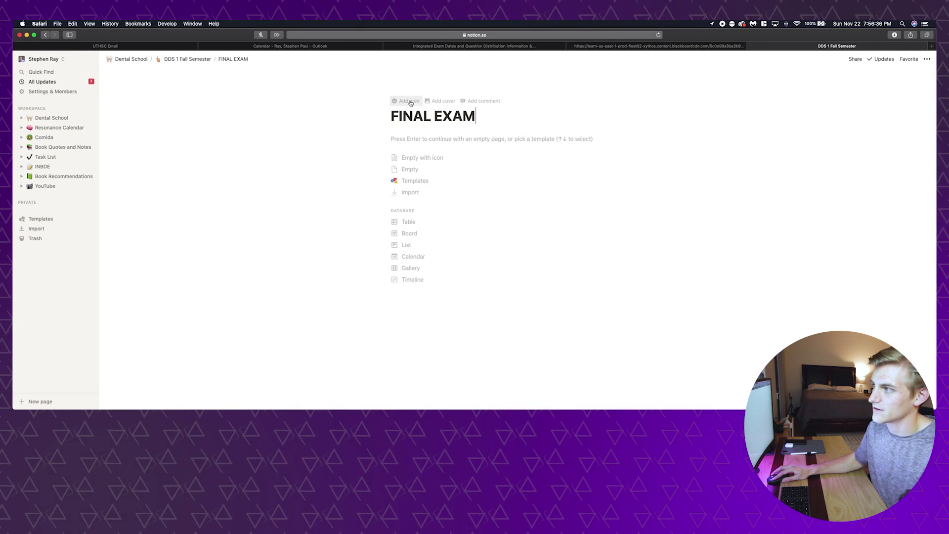
pyautogui.click(432, 138)
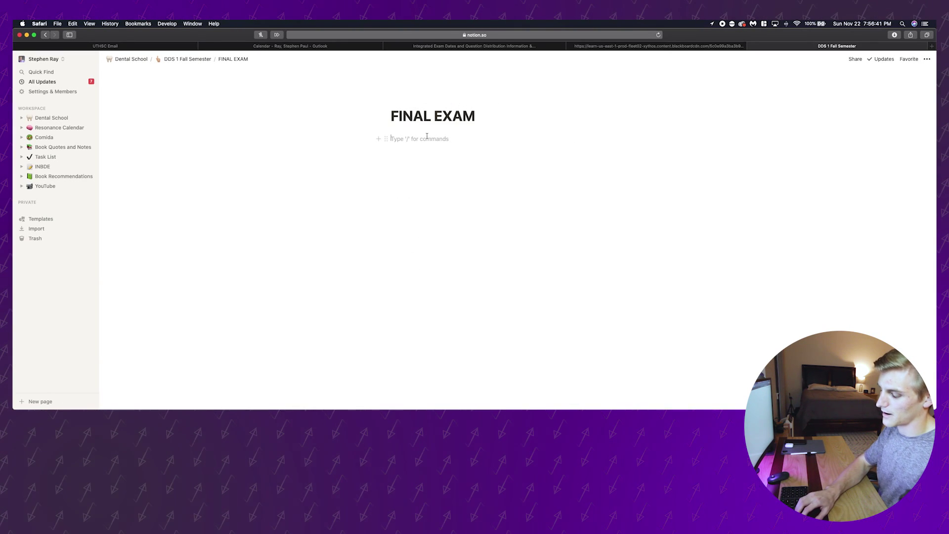
# - Add a to-do block and a 'Histology' Heading 3, placing the heading above the to-do
pyautogui.write('/')
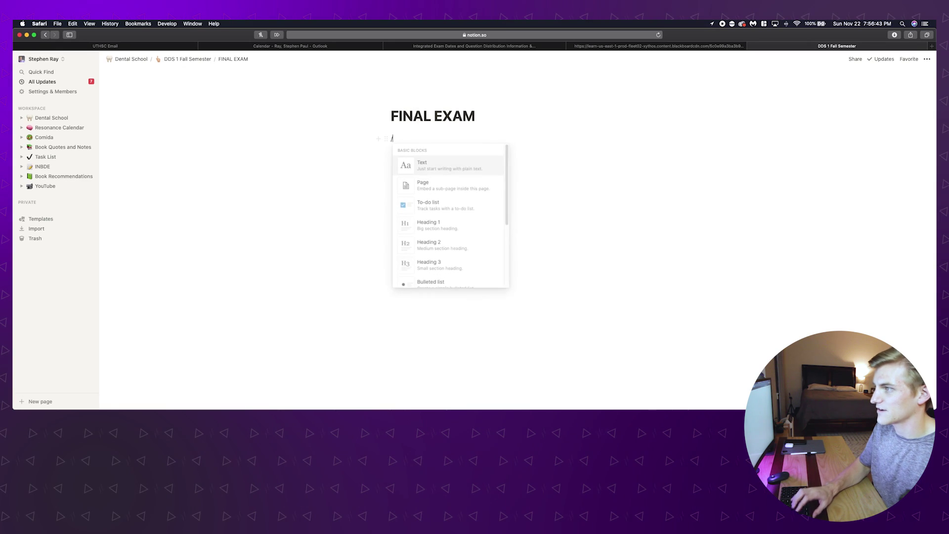
pyautogui.click(469, 207)
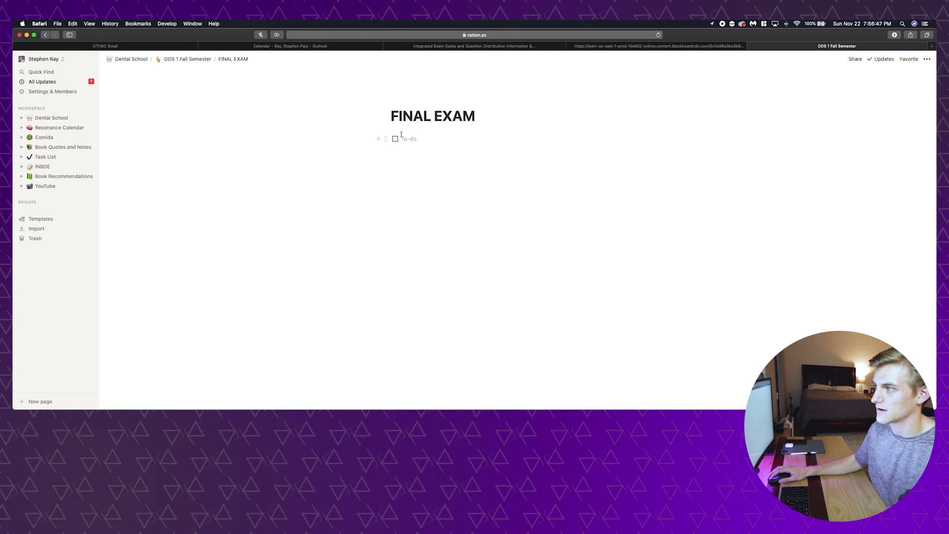
pyautogui.moveTo(391, 139); pyautogui.dragTo(389, 147)
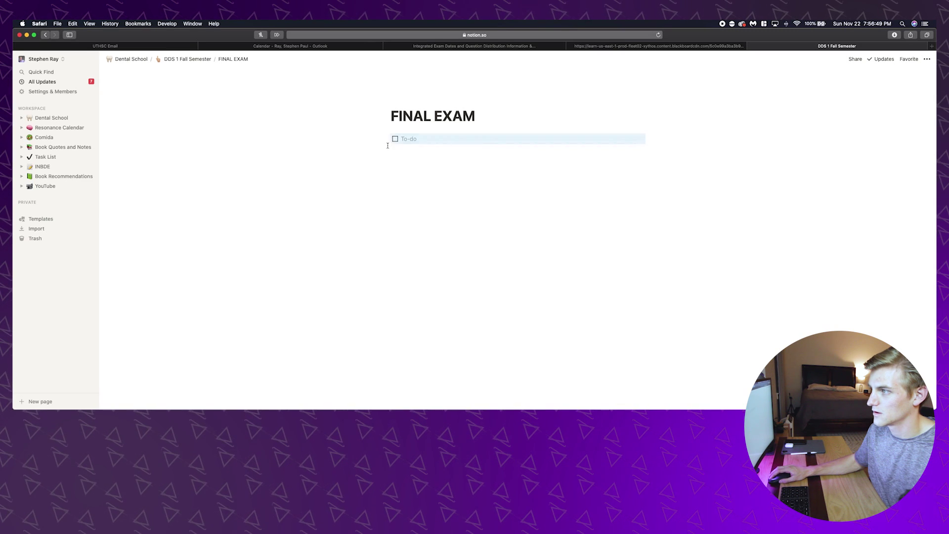
pyautogui.click(408, 138)
pyautogui.click(378, 139)
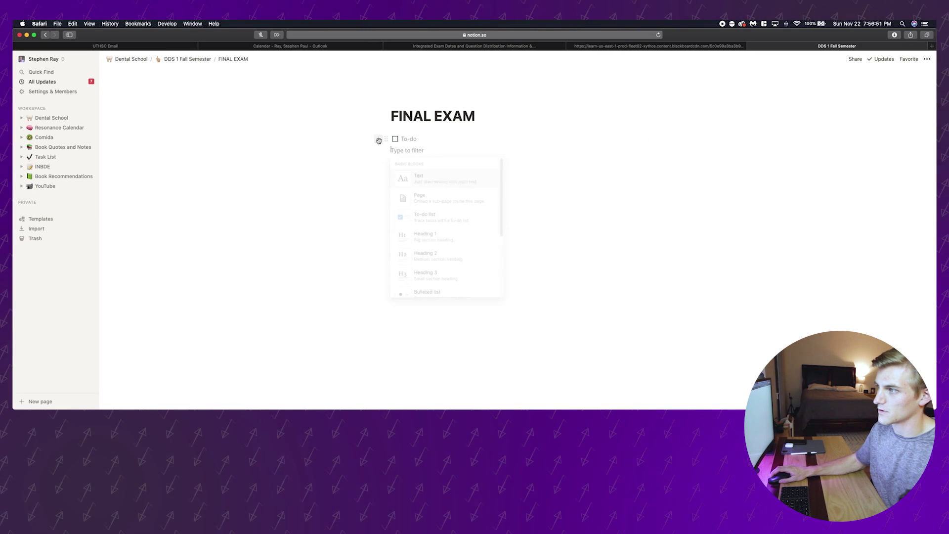
pyautogui.click(428, 276)
pyautogui.write('Histology')
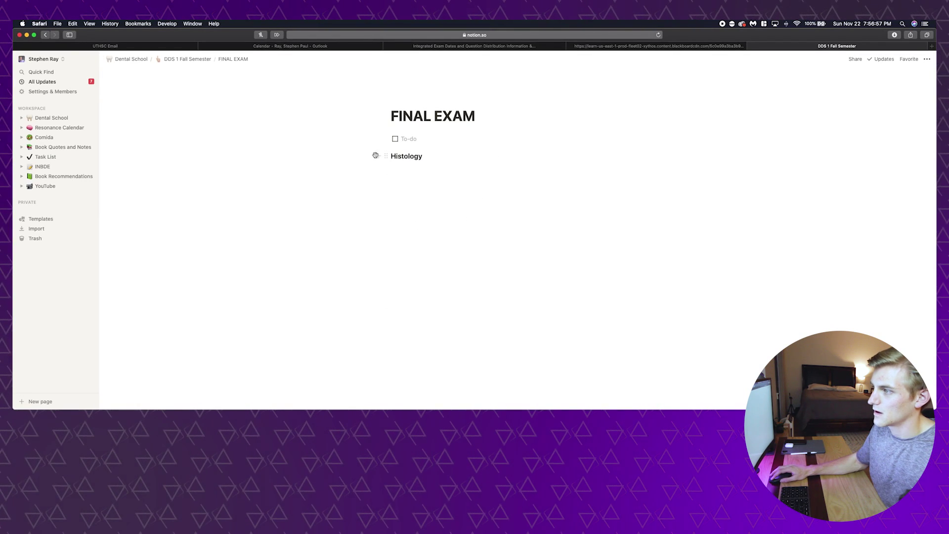
pyautogui.moveTo(386, 156); pyautogui.dragTo(396, 139)
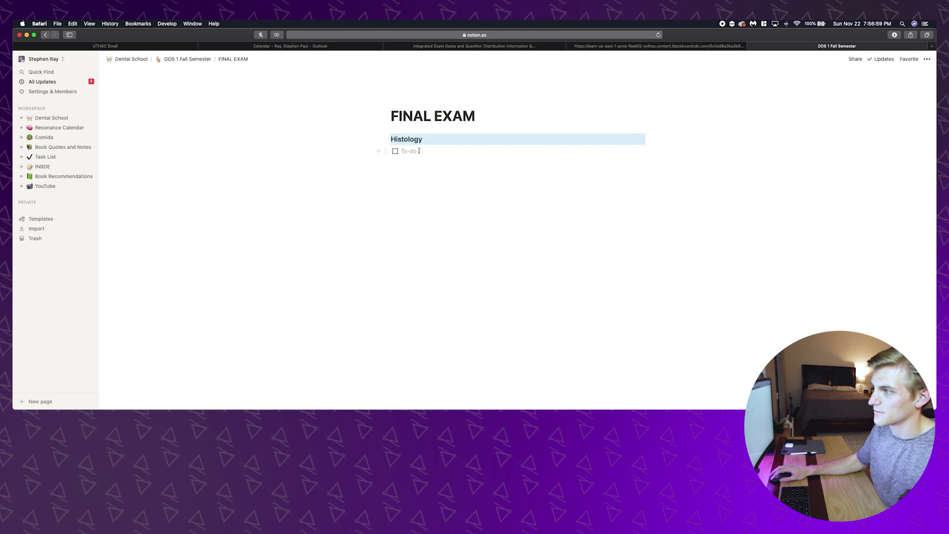
# - Fill the to-do list with Muscle, Cardiac, Respiratory, Tooth and Endocrine
pyautogui.click(417, 147)
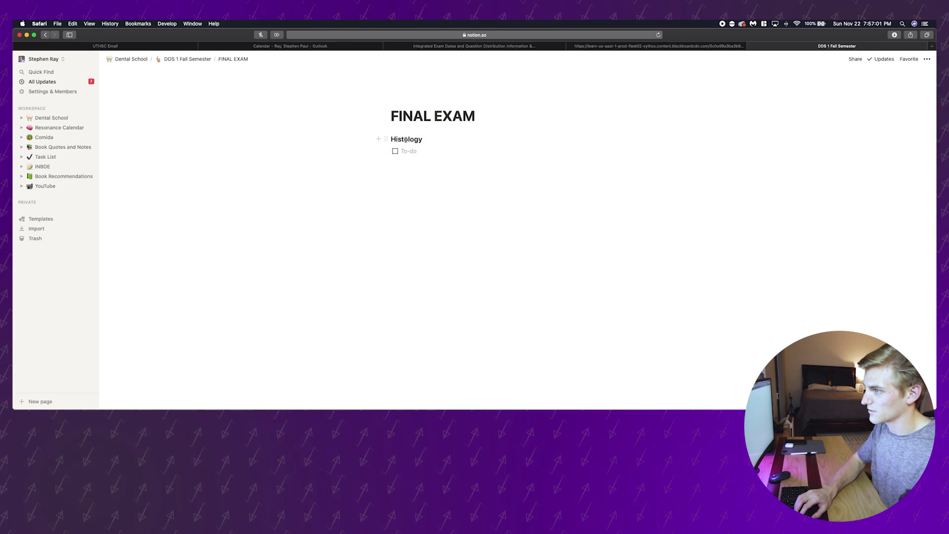
pyautogui.write('Muscle')
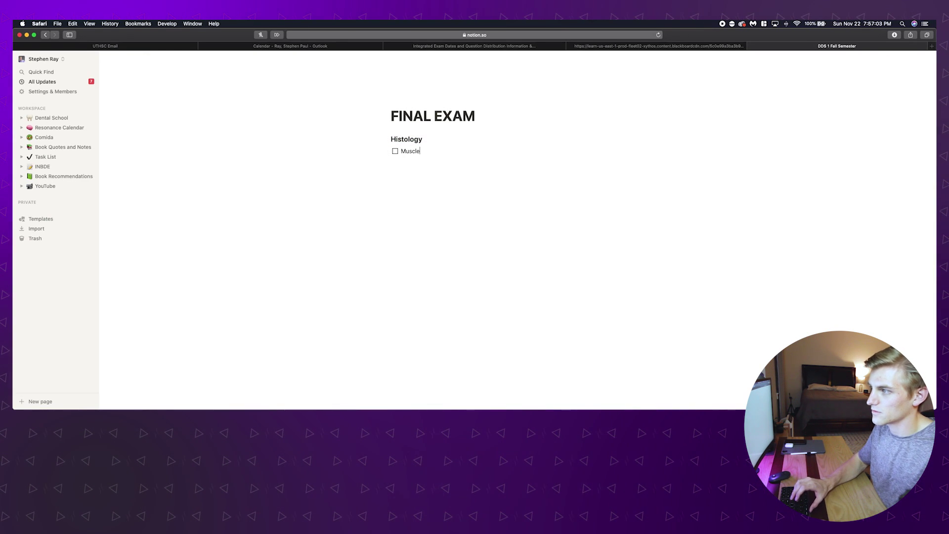
pyautogui.press('Return')
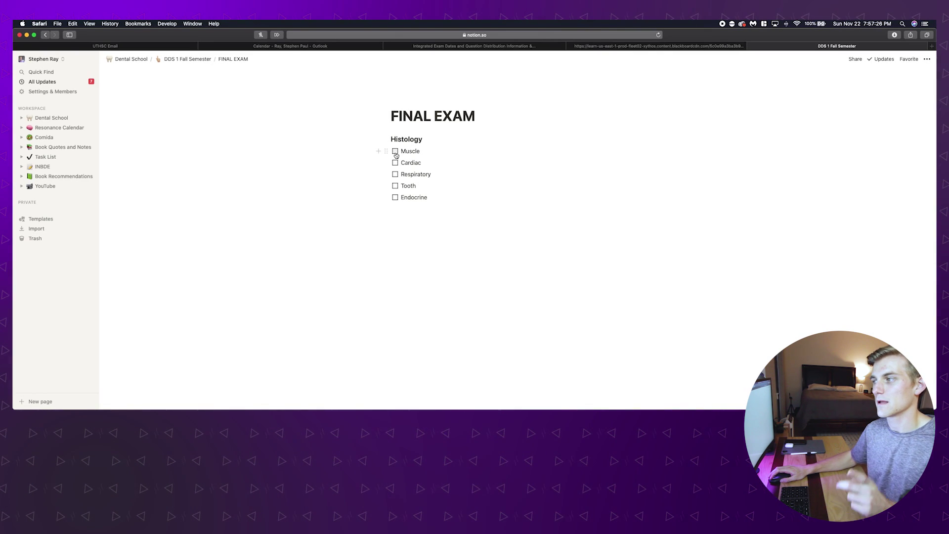
# - Tick and untick Muscle, Cardiac and Respiratory to test the checkboxes, leaving all unchecked
pyautogui.click(395, 152)
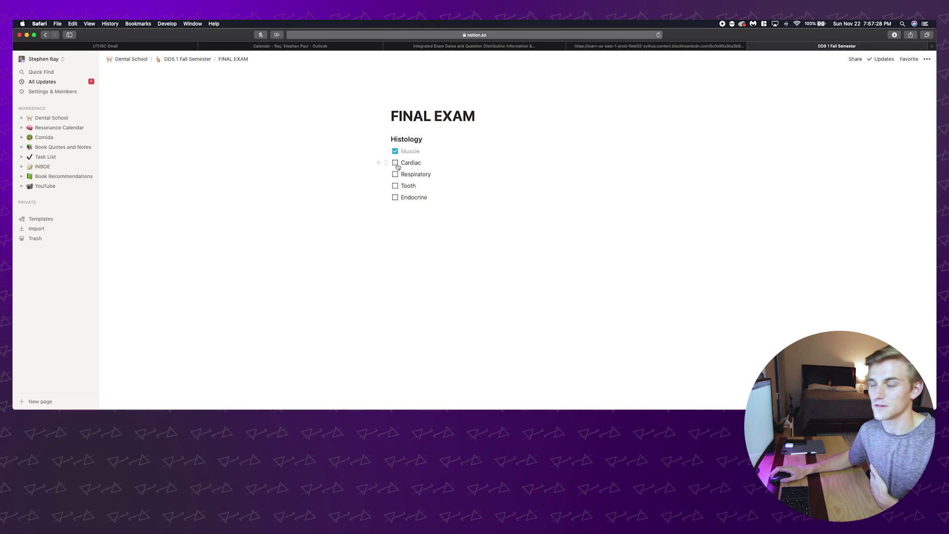
pyautogui.click(395, 164)
pyautogui.click(395, 175)
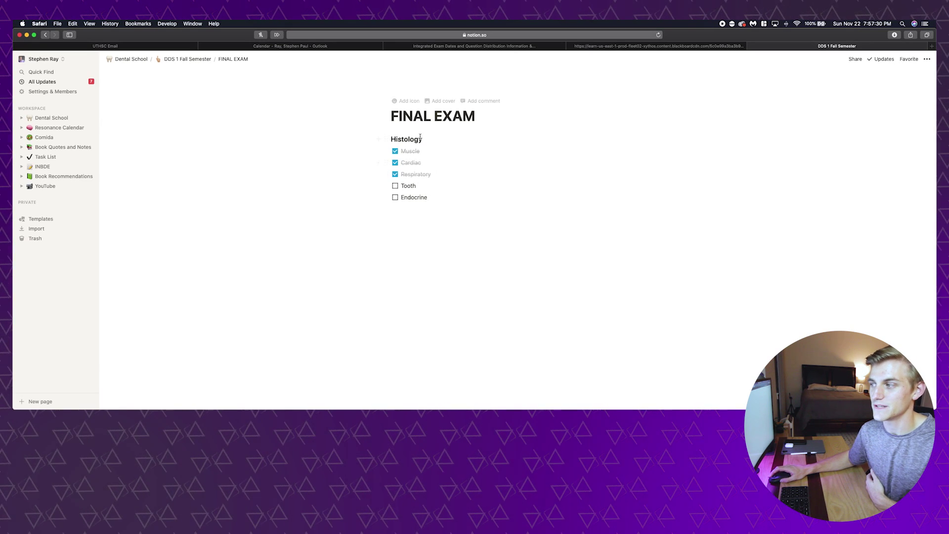
pyautogui.click(395, 153)
pyautogui.click(395, 164)
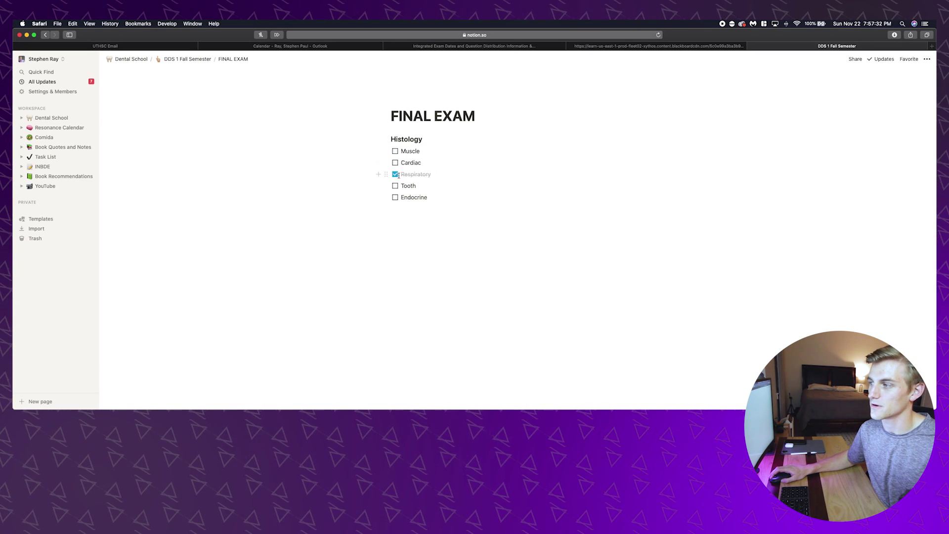
pyautogui.click(395, 176)
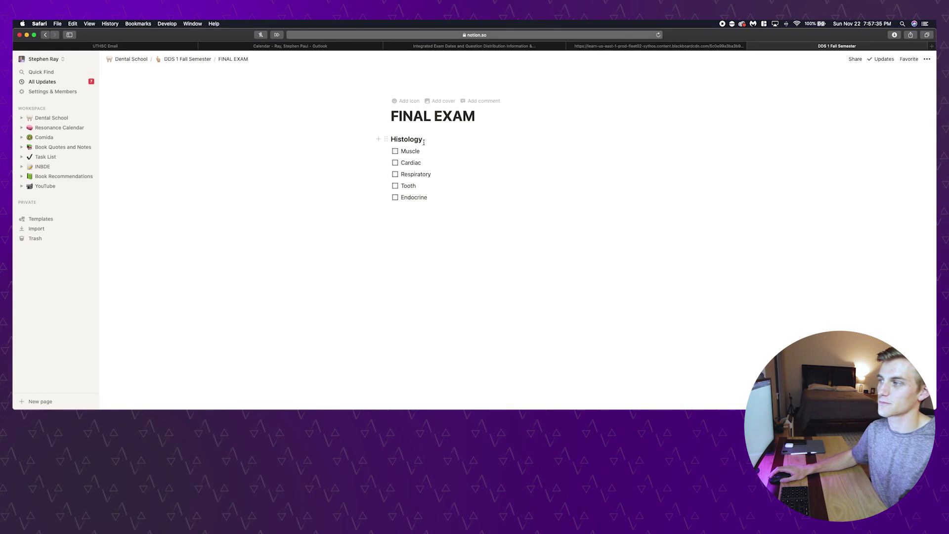
pyautogui.press('super+bracketleft')
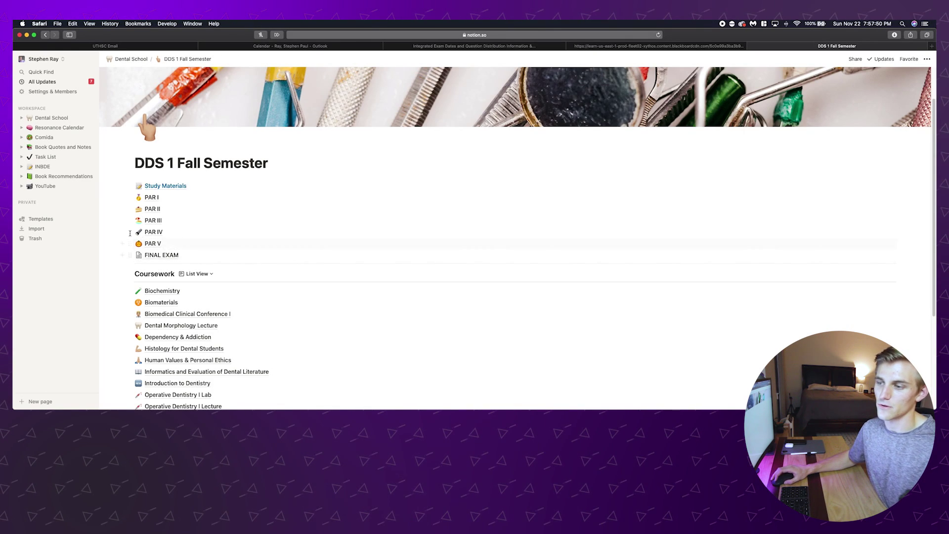
# - On PAR V, mark lecture #60 and the morphology lecture on Nov 10 as Completed
pyautogui.click(154, 244)
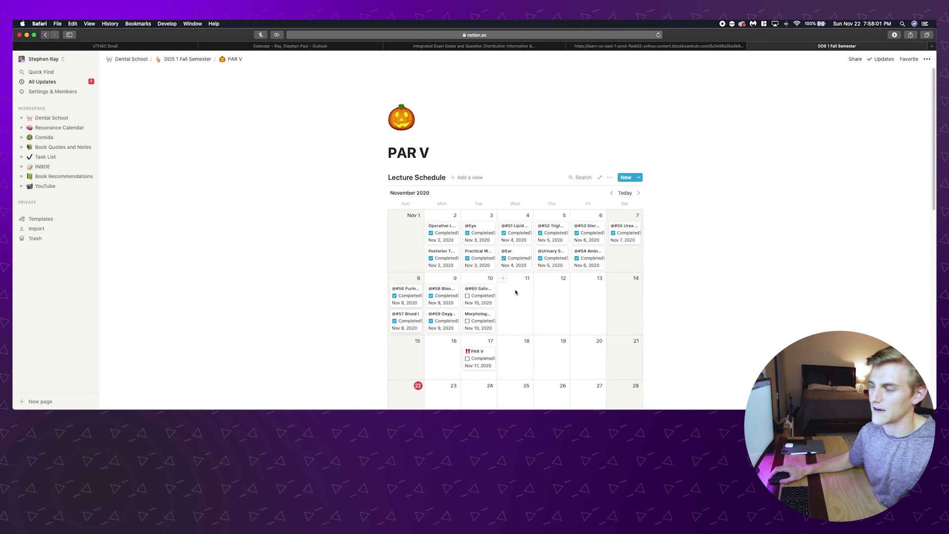
pyautogui.click(467, 295)
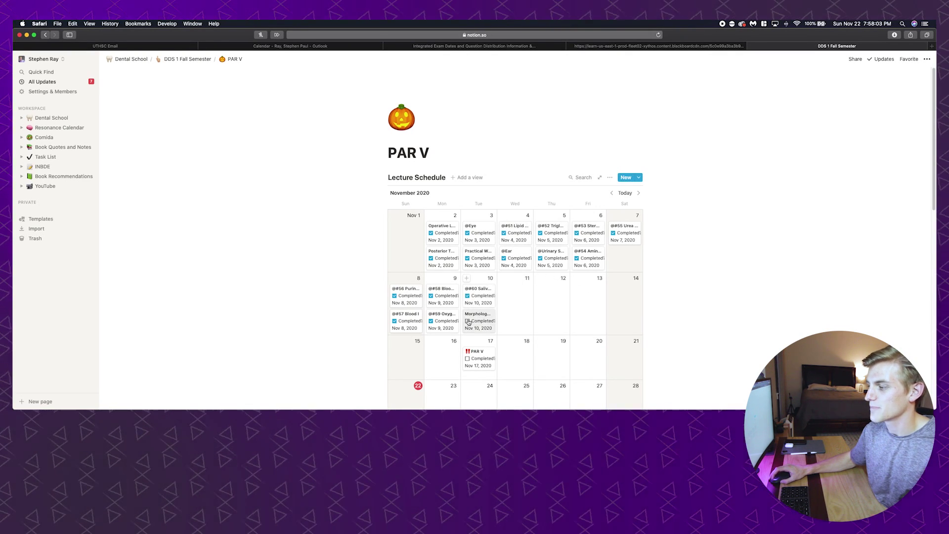
pyautogui.click(468, 321)
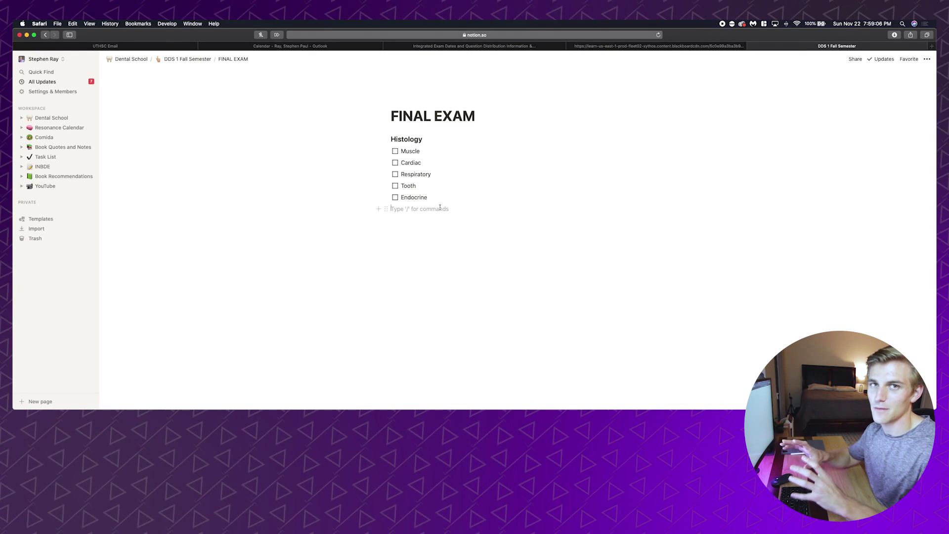
# - Insert a Calendar - Inline database titled 'Study Schedule' below the Histology checklist
pyautogui.press('Return')
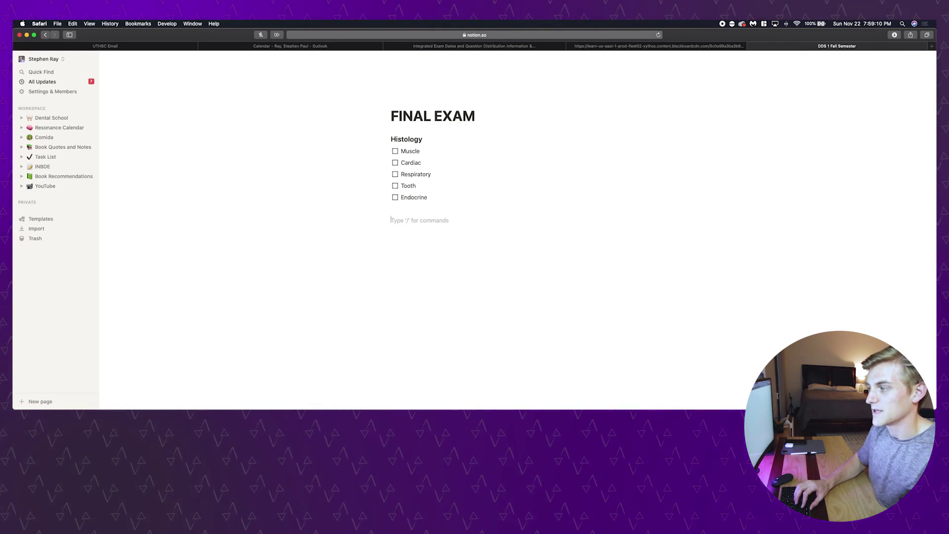
pyautogui.write('/')
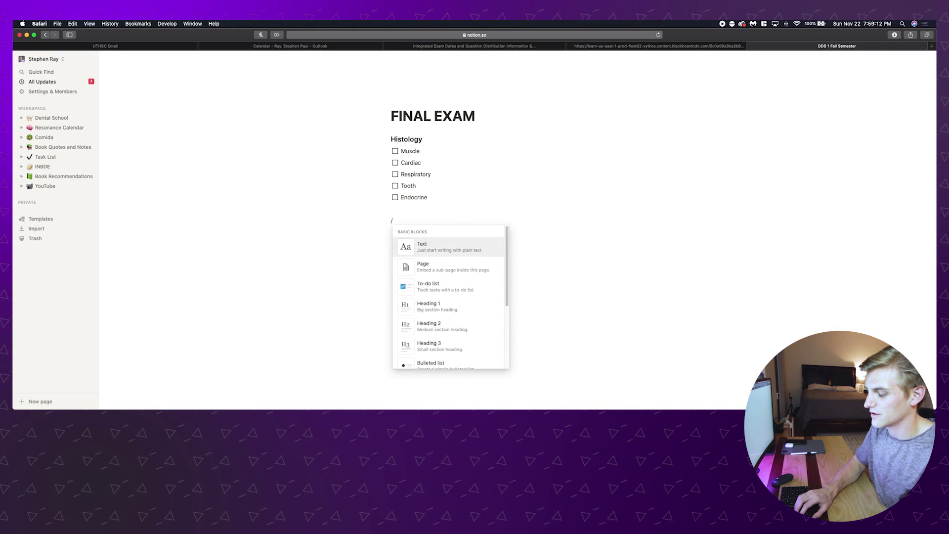
pyautogui.write('calen')
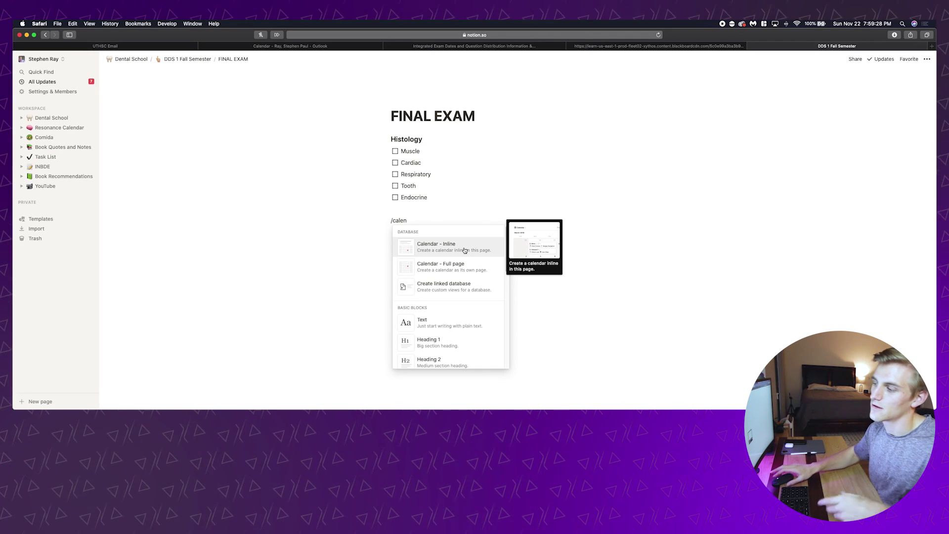
pyautogui.click(465, 249)
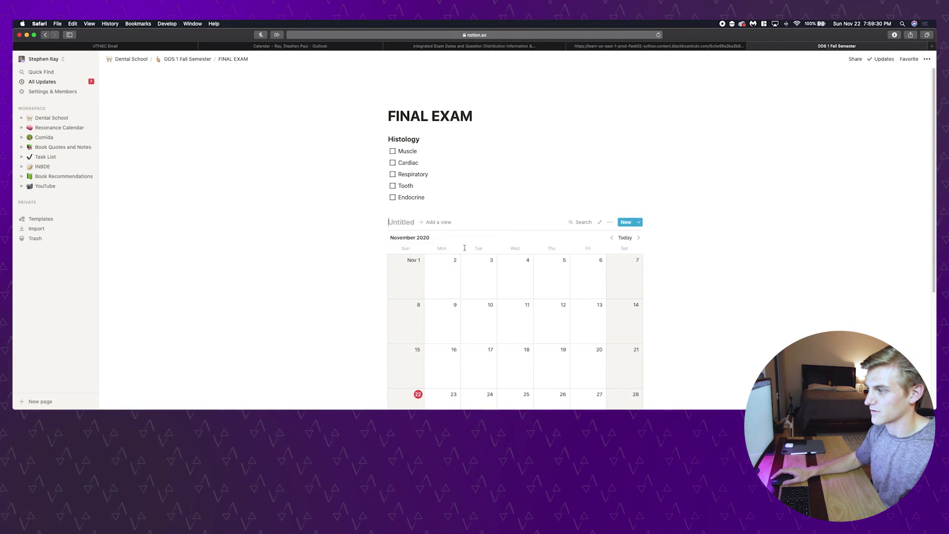
pyautogui.write('Study Schedule')
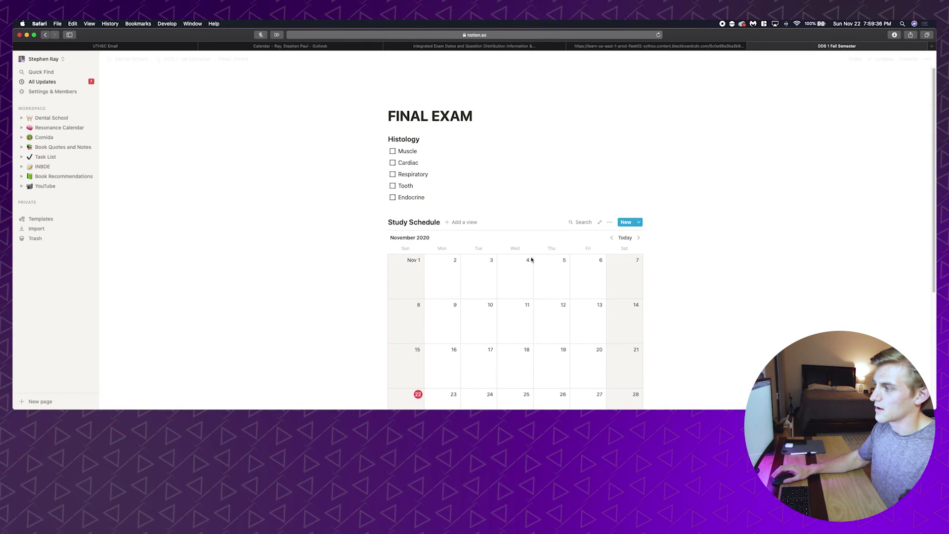
# - Tile the browser to the left half and move a new tab into a right-half window
pyautogui.scroll(-1, 654, 267)
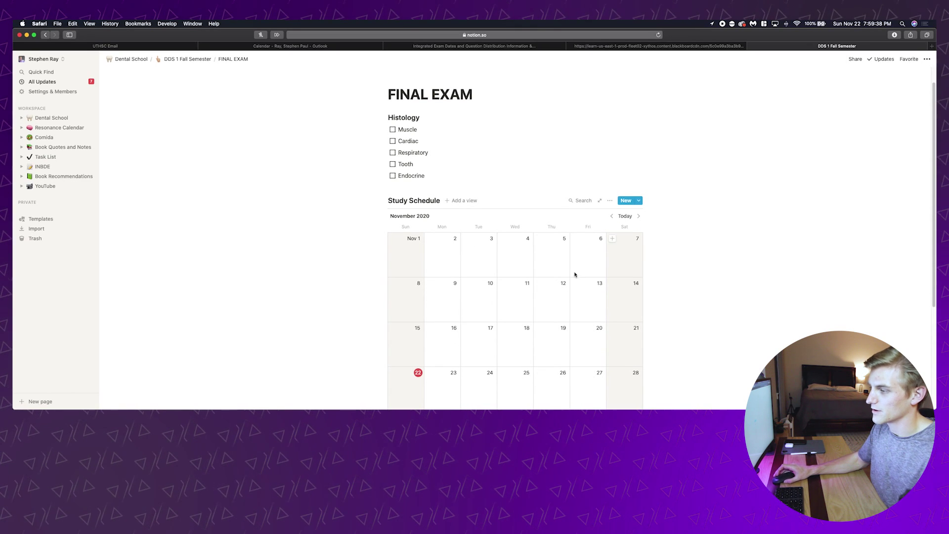
pyautogui.scroll(-5, 575, 275)
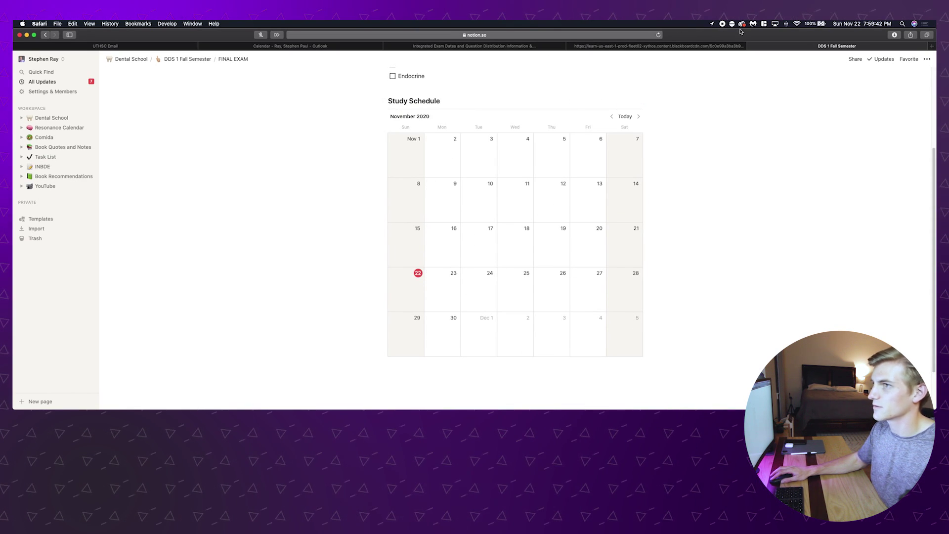
pyautogui.hotkey('ctrl', 'alt', 'Left')
pyautogui.press('super+t')
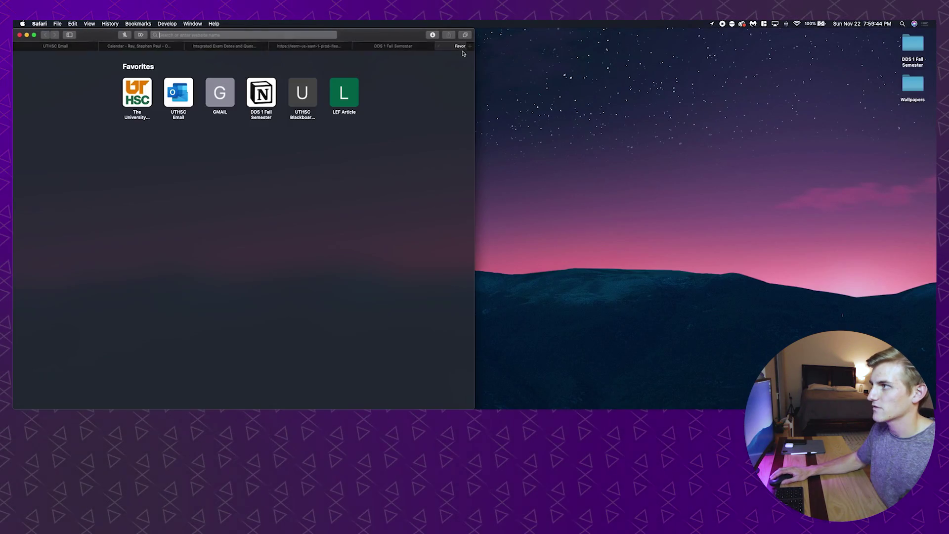
pyautogui.moveTo(460, 47); pyautogui.dragTo(756, 187)
pyautogui.hotkey('ctrl', 'alt', 'Right')
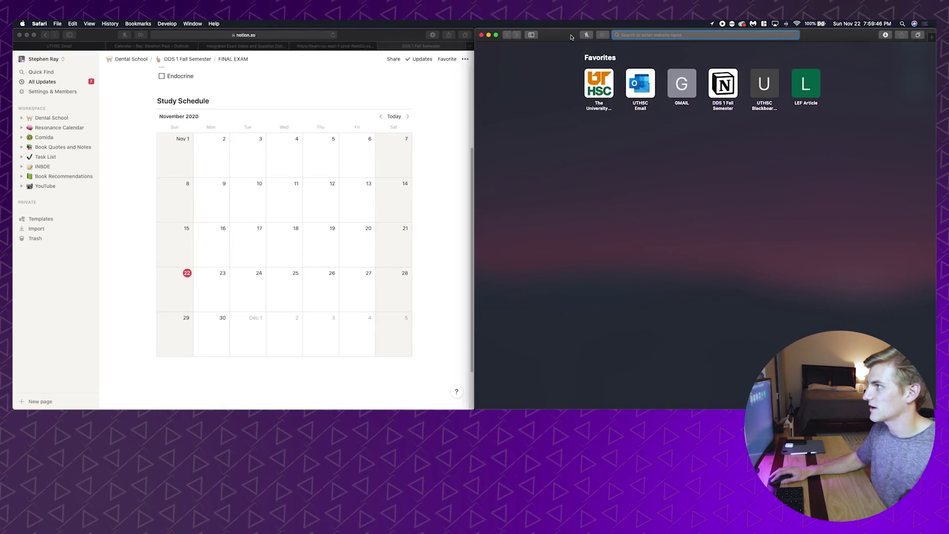
# - Open the FINAL EXAM page in the right window, then refocus the left window
pyautogui.click(732, 89)
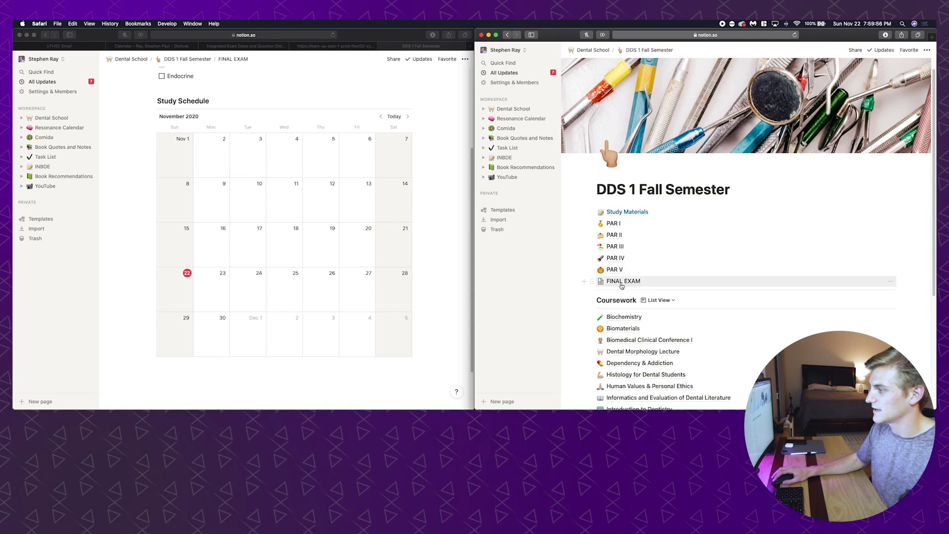
pyautogui.click(621, 281)
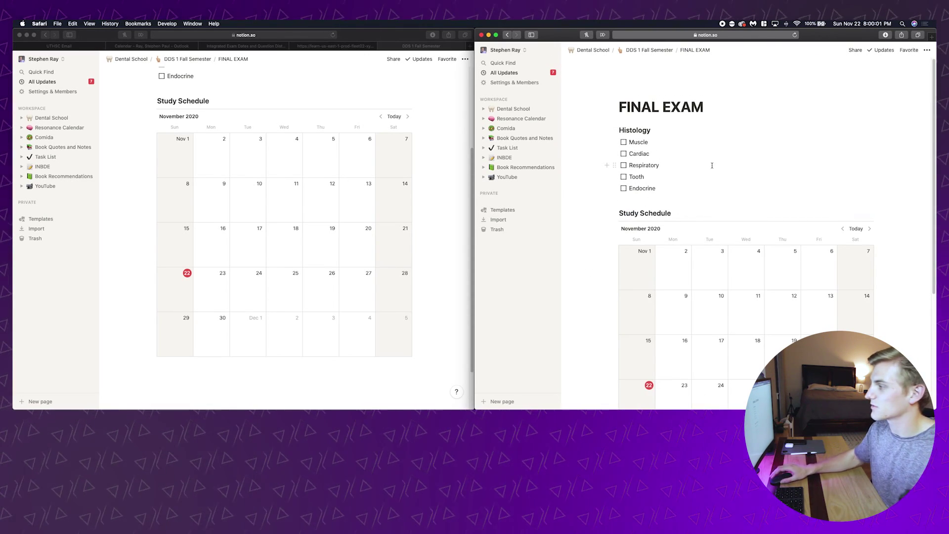
pyautogui.scroll(-5, 711, 165)
pyautogui.scroll(3, 657, 148)
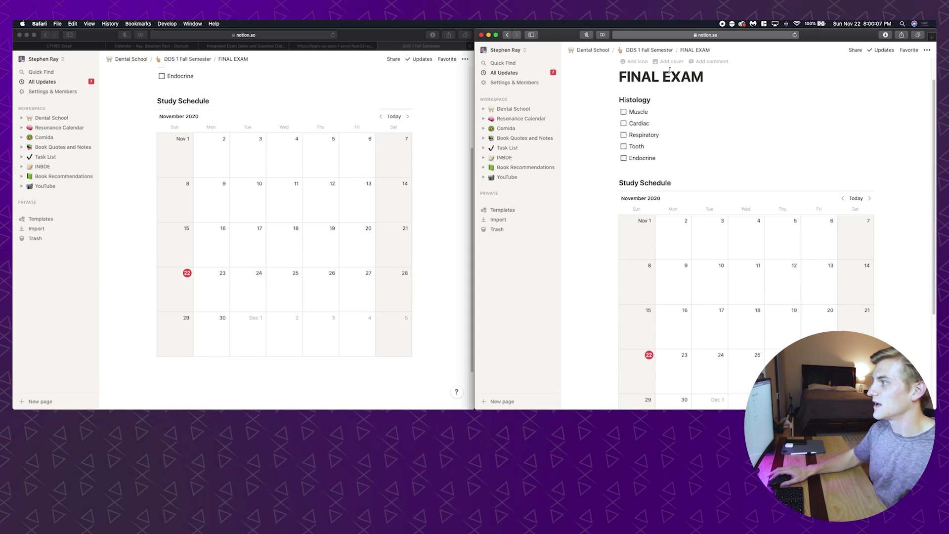
pyautogui.click(208, 281)
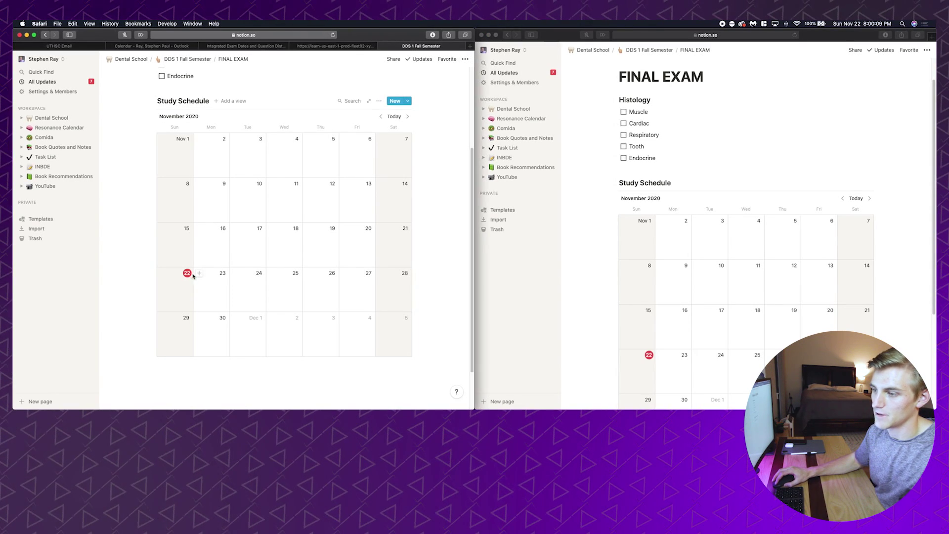
# - Add a 'Muscle' card on Nov 23 tagged Histology
pyautogui.click(199, 275)
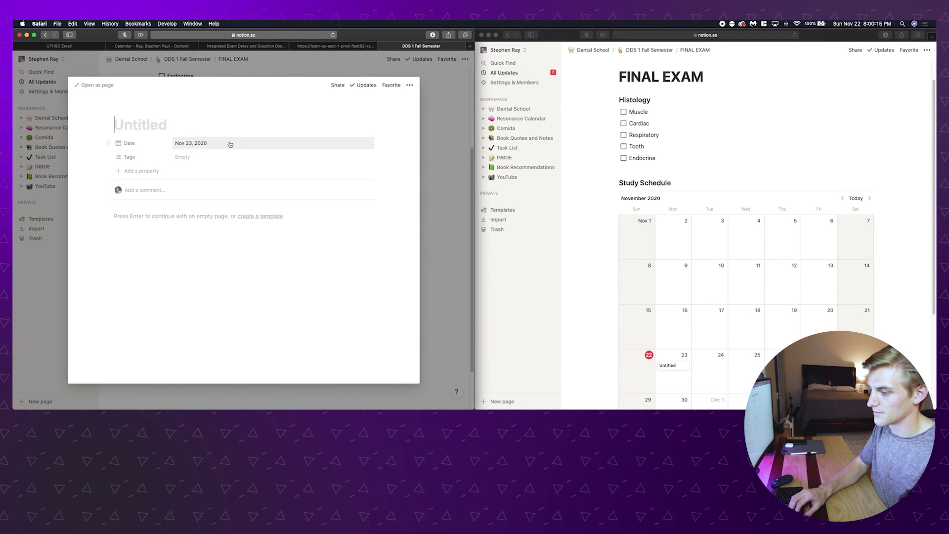
pyautogui.write('Musc')
pyautogui.write('le')
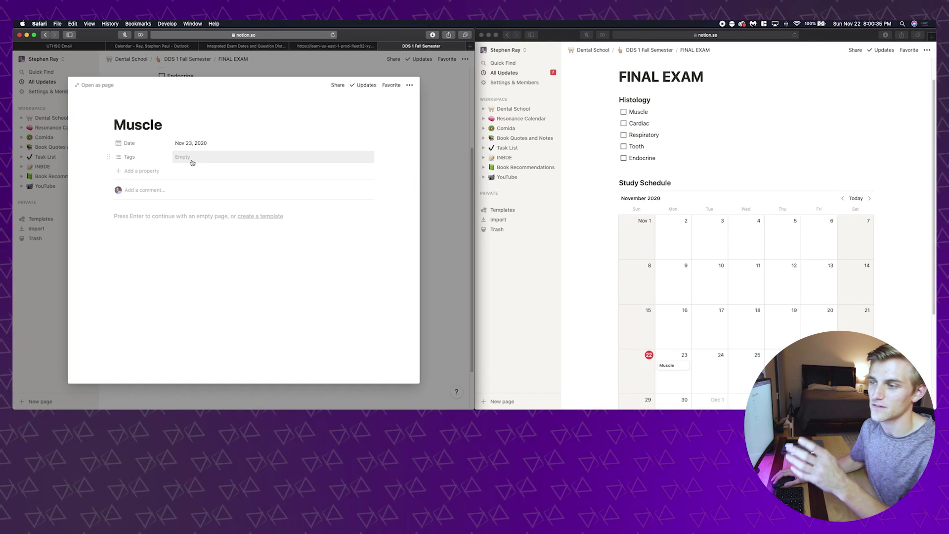
pyautogui.click(192, 158)
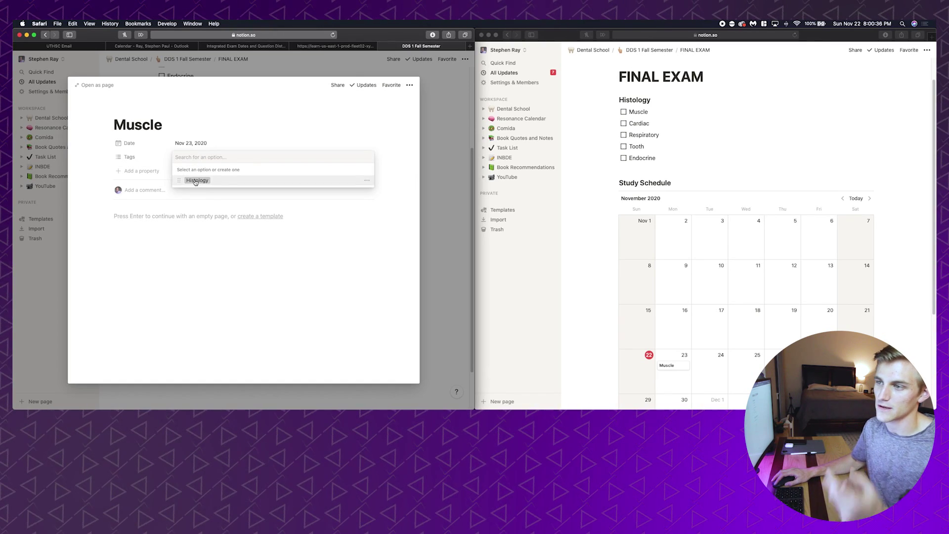
pyautogui.click(194, 182)
pyautogui.click(222, 217)
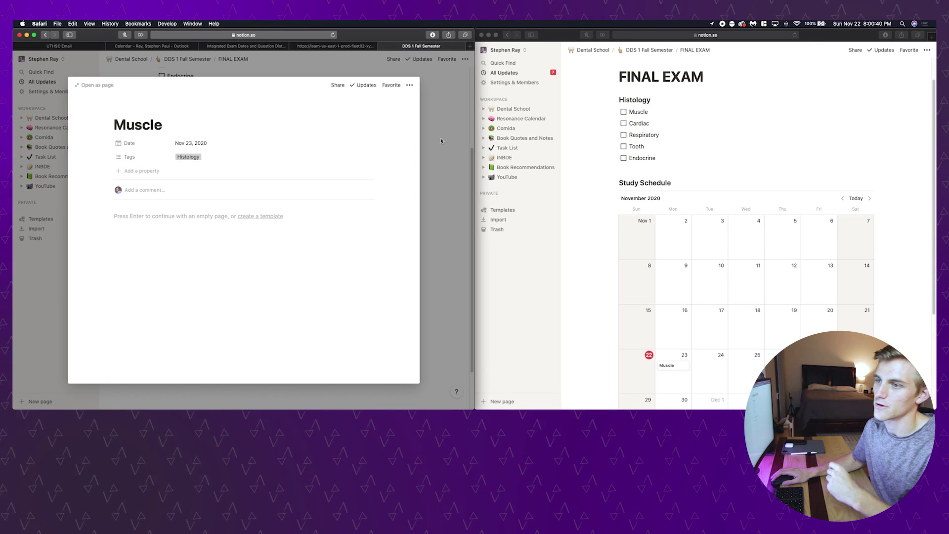
pyautogui.click(172, 215)
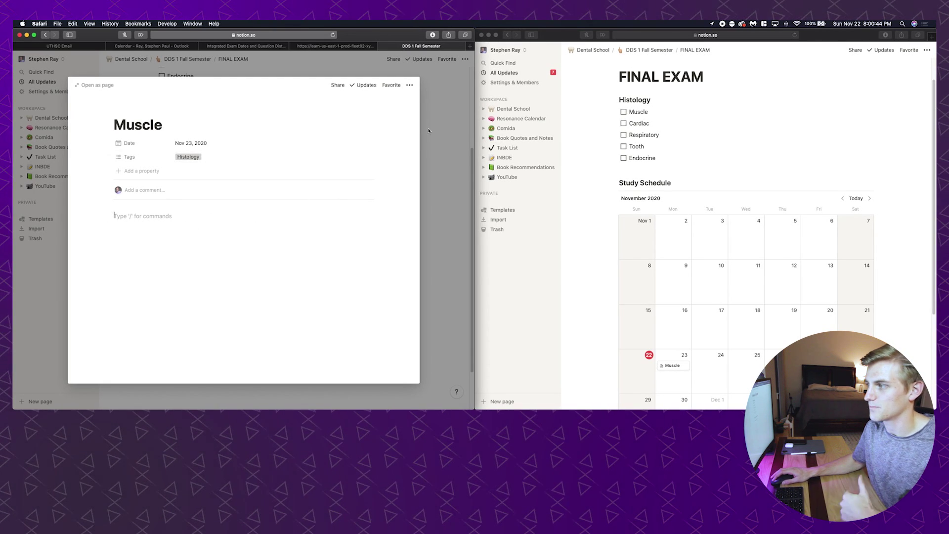
pyautogui.press('Escape')
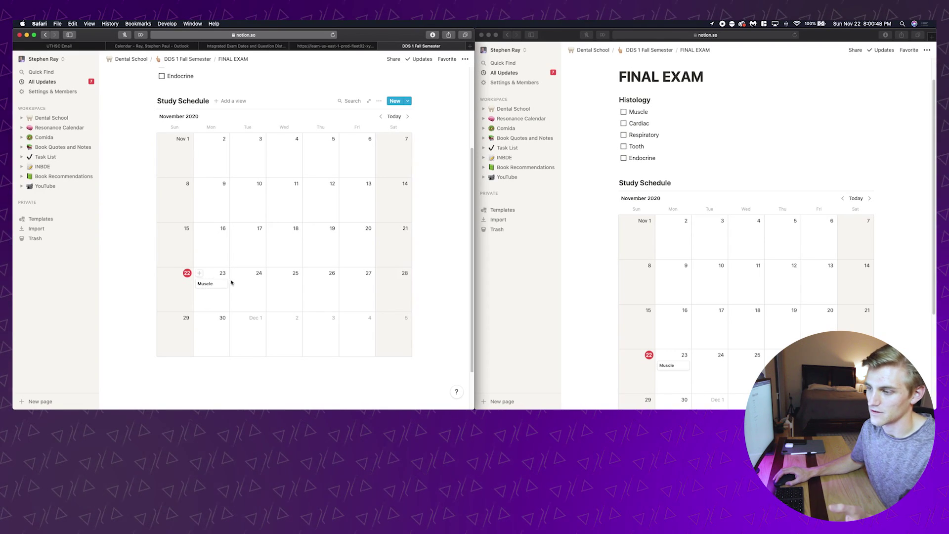
# - Add a second Nov 23 card titled 'Cardiac'
pyautogui.click(199, 275)
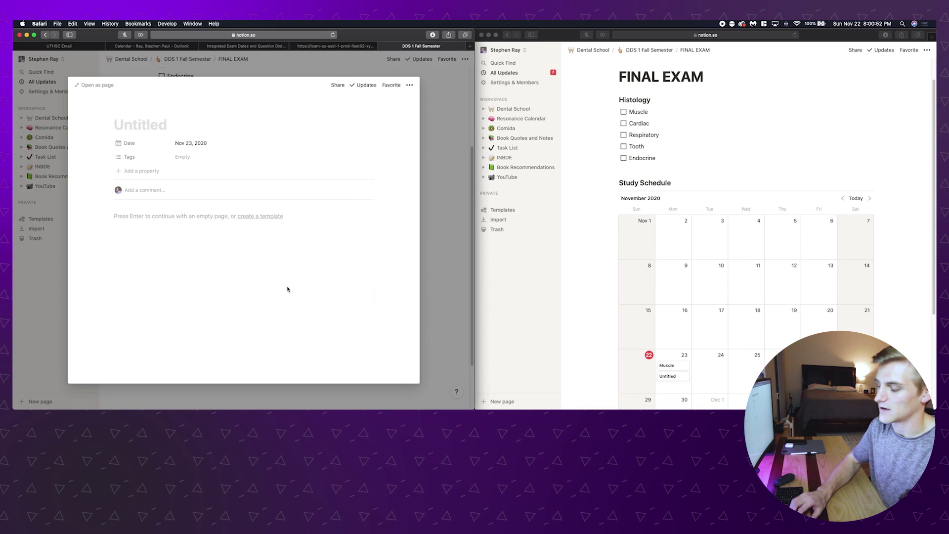
pyautogui.write('Cardiac')
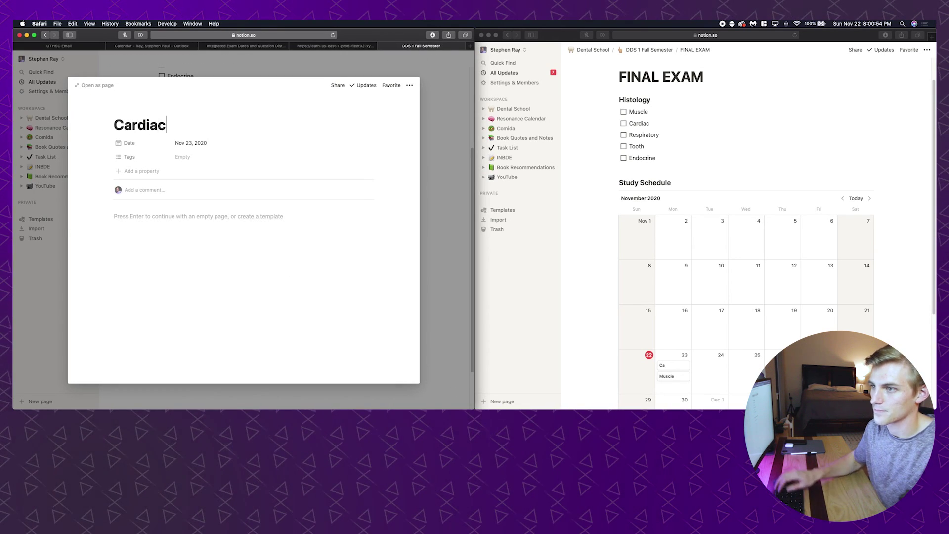
pyautogui.press('Escape')
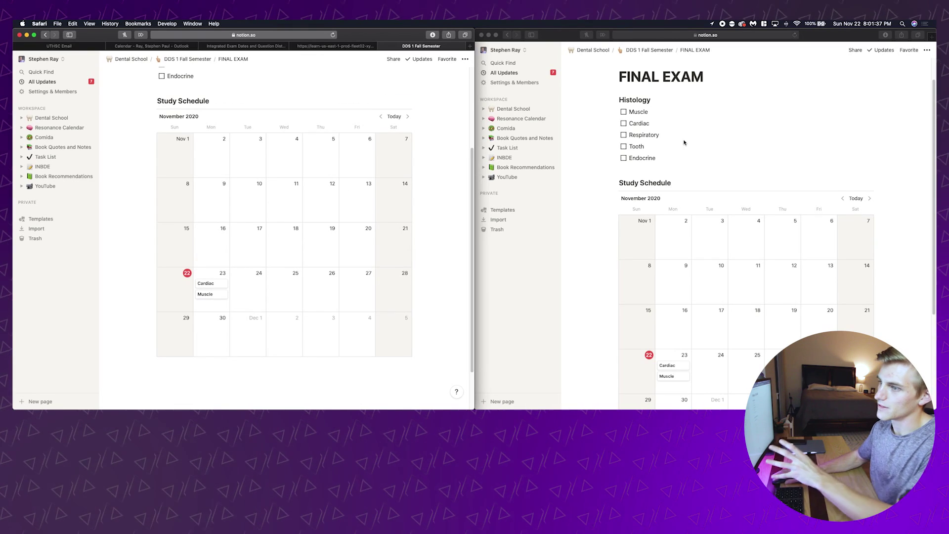
# - Go to PAR V and flip its Lecture Schedule from October to November 2020
pyautogui.scroll(5, 254, 147)
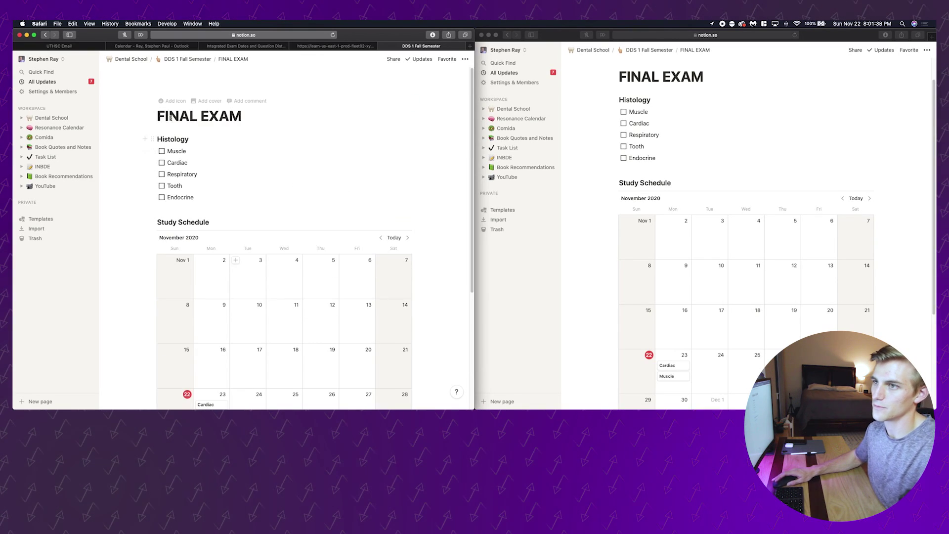
pyautogui.click(193, 59)
pyautogui.click(160, 291)
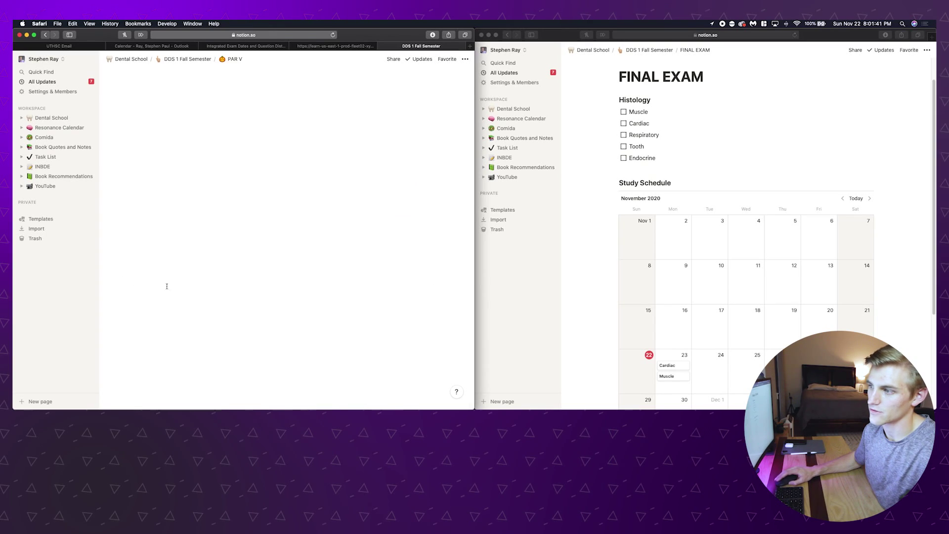
pyautogui.click(381, 193)
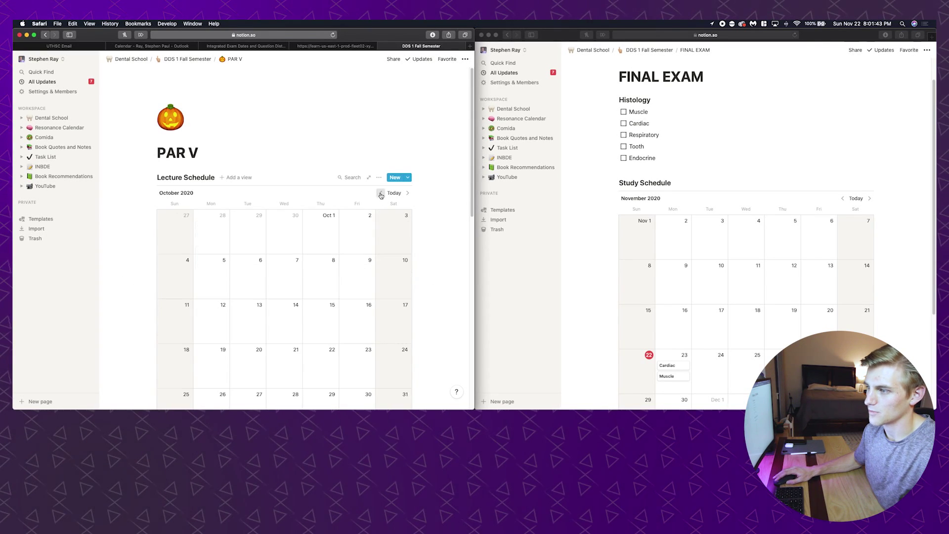
pyautogui.scroll(-5, 389, 212)
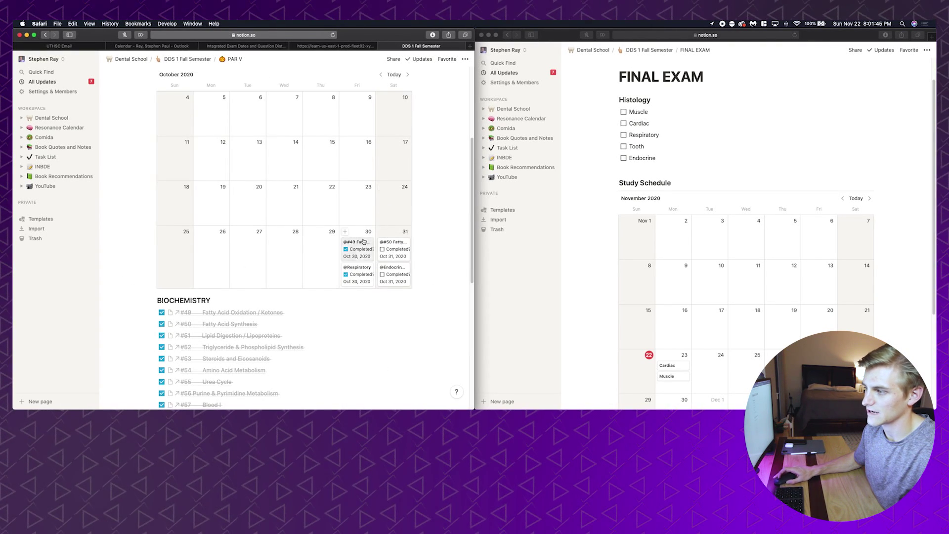
pyautogui.click(407, 74)
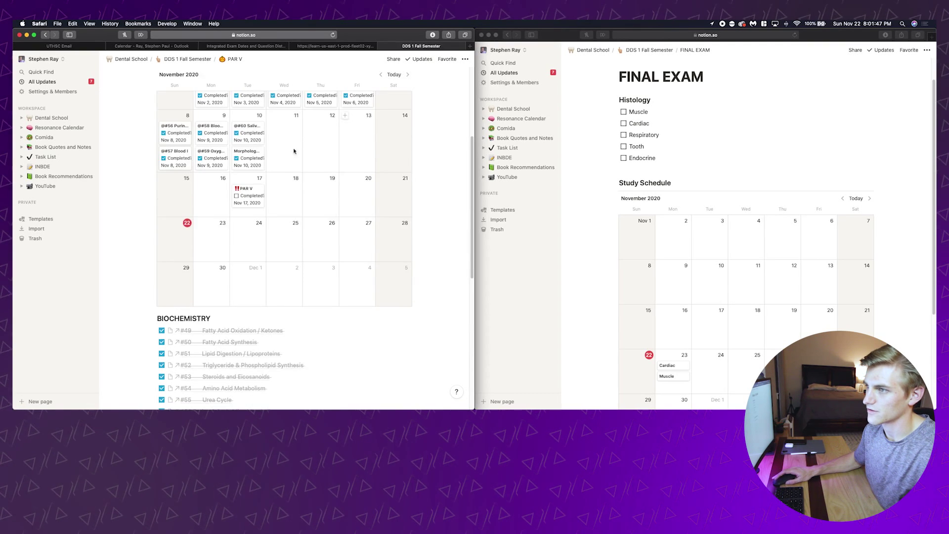
pyautogui.scroll(5, 266, 162)
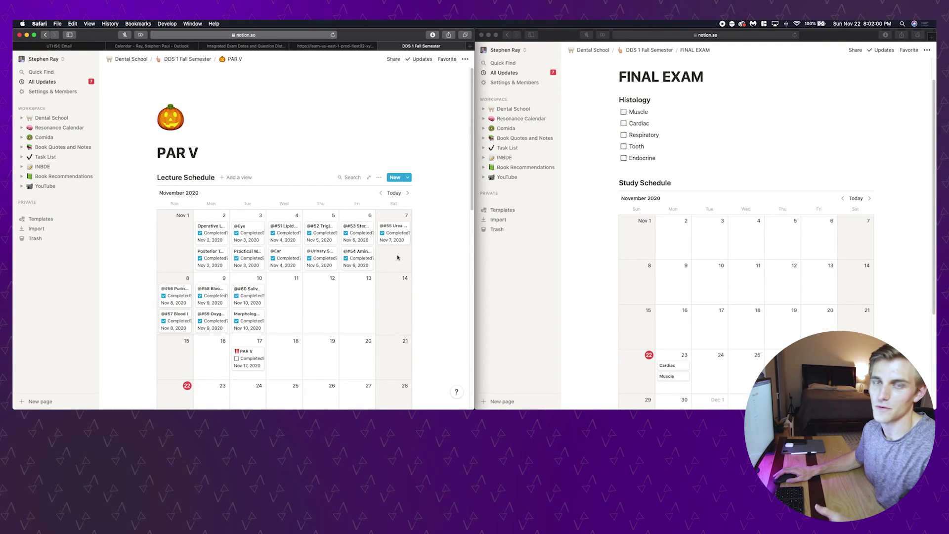
# - Preview the Practical Wax Up #19 card, then switch to the integrated exam dates page
pyautogui.click(247, 256)
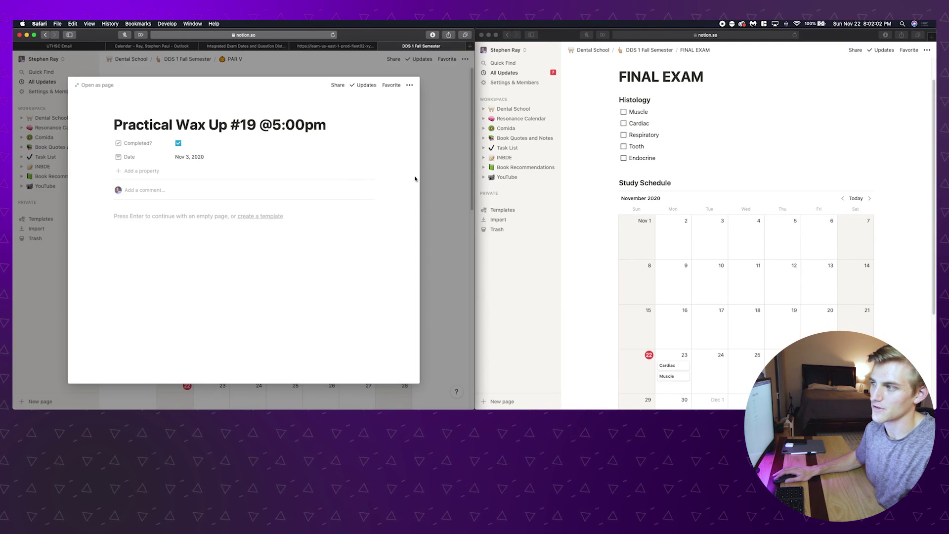
pyautogui.click(437, 174)
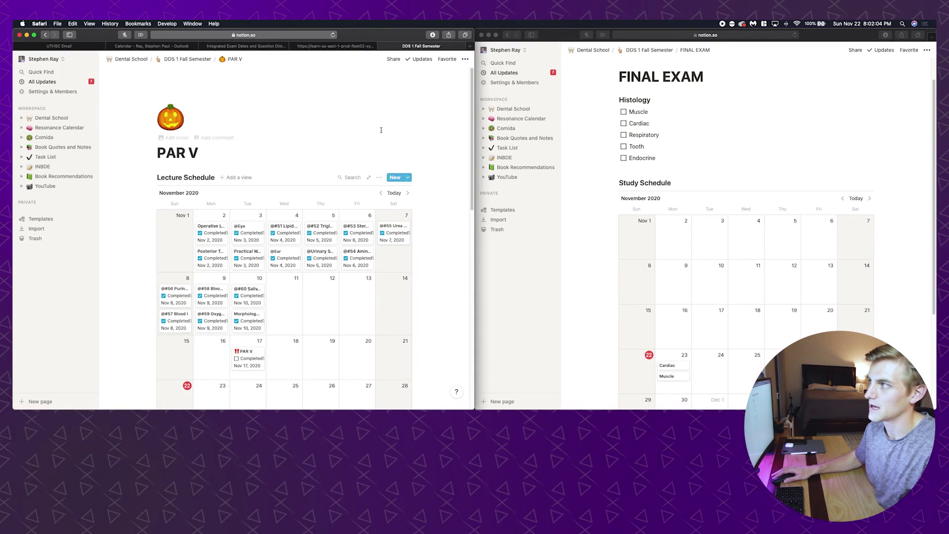
pyautogui.click(302, 46)
pyautogui.click(246, 46)
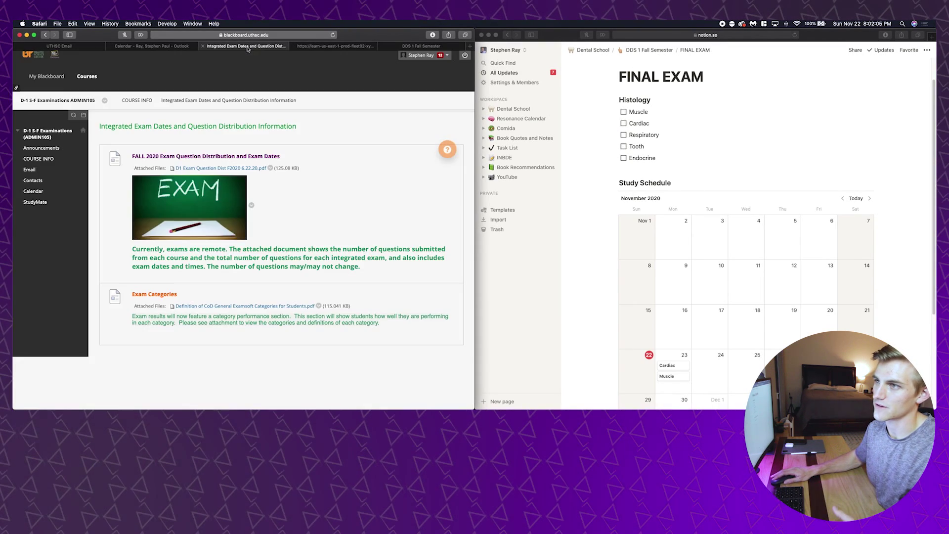
# - Check November 2020 in the Outlook calendar, then return to Notion's PAR V page
pyautogui.click(158, 46)
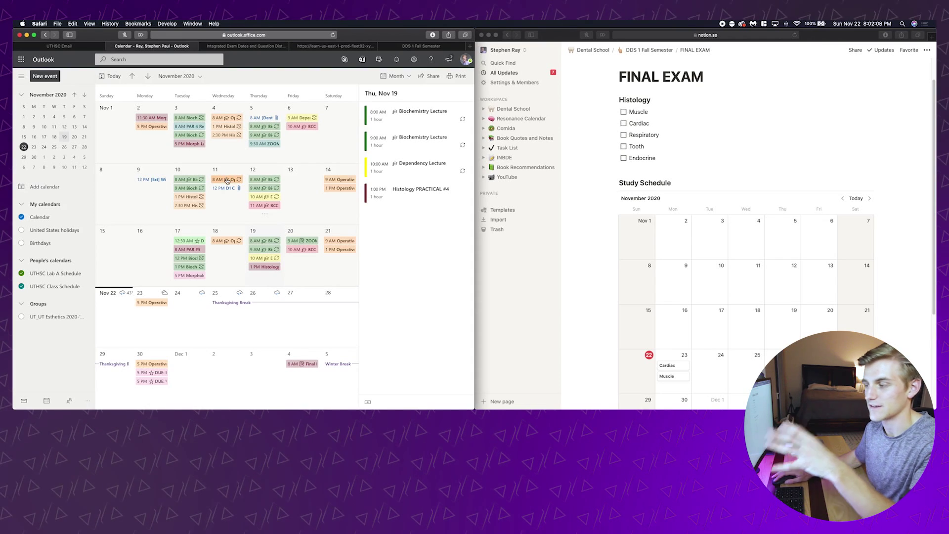
pyautogui.click(421, 46)
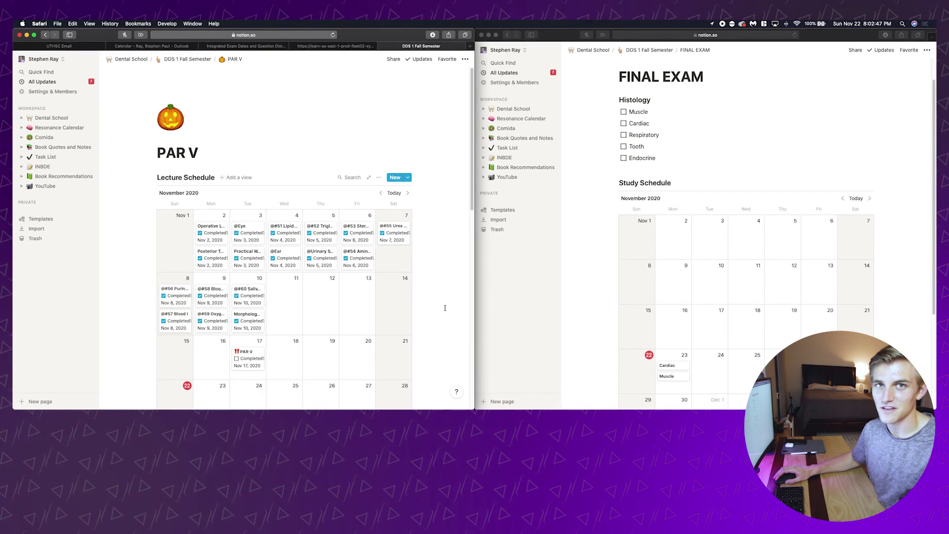
# - Bring up Anki's deck list, with MASTER DECK and AnKing, beside the FINAL EXAM page
pyautogui.moveTo(441, 395)
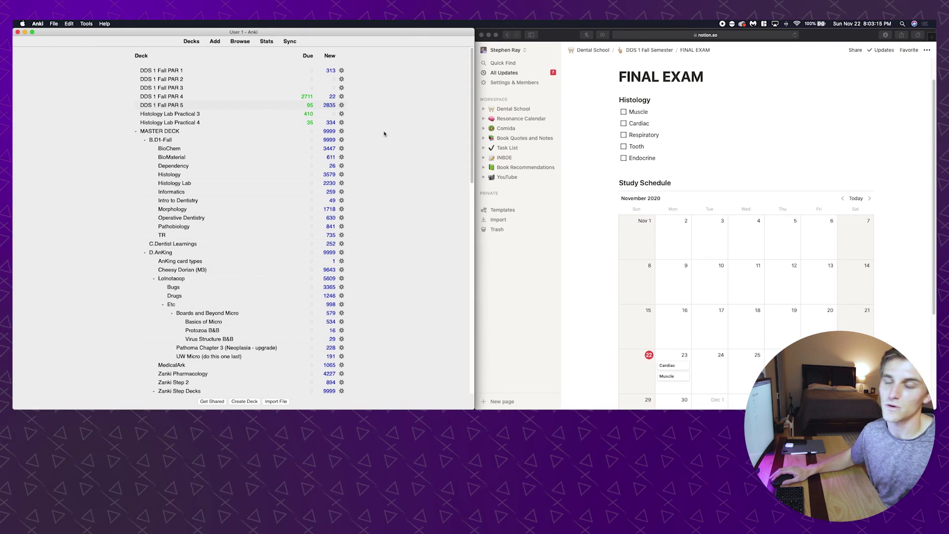
pyautogui.click(616, 330)
pyautogui.scroll(-5, 646, 339)
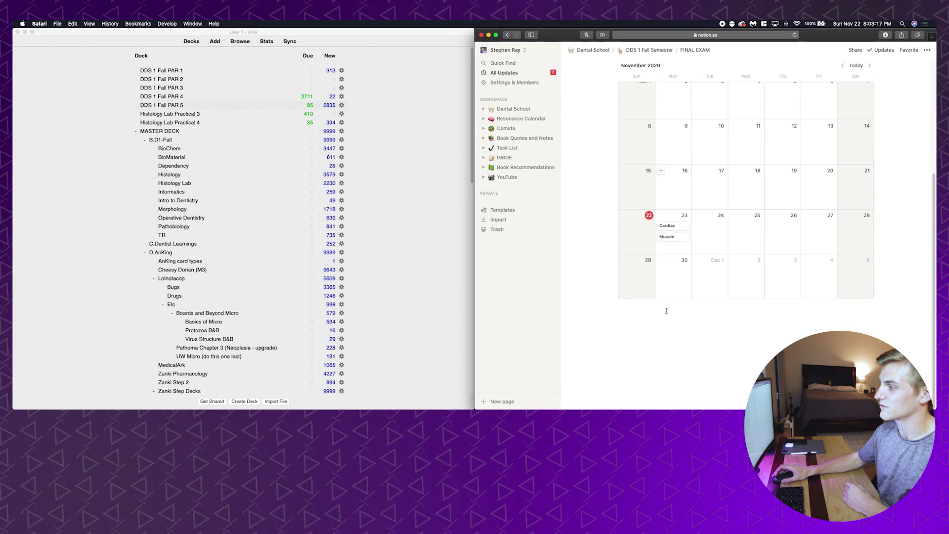
pyautogui.scroll(3, 672, 297)
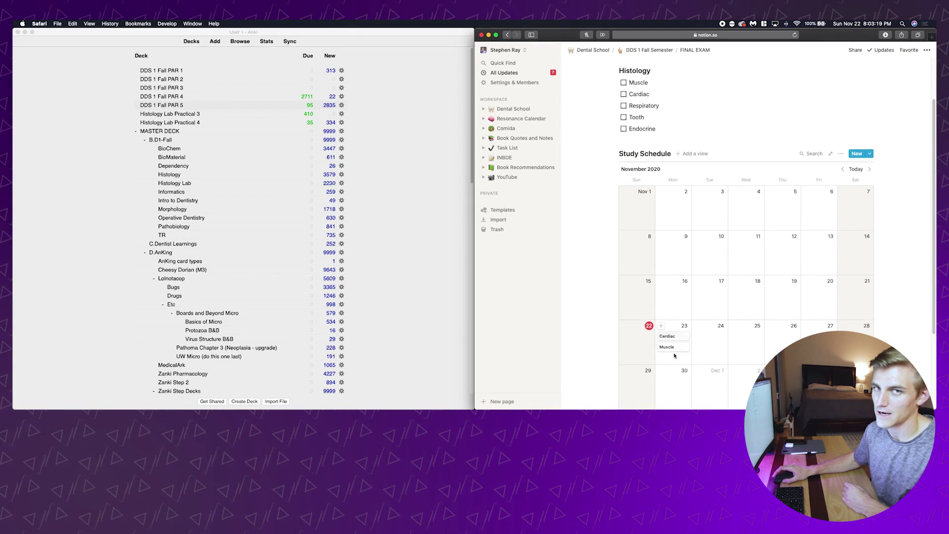